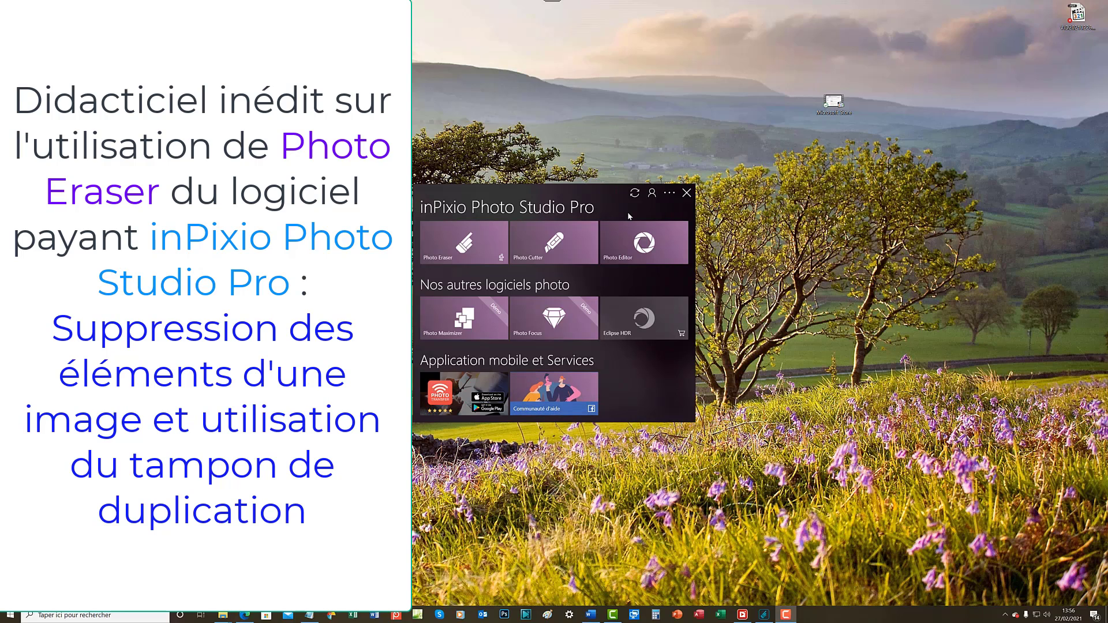
Launch the Photo Eraser module and close its open tennis court project without saving the changes
left_click(437, 254)
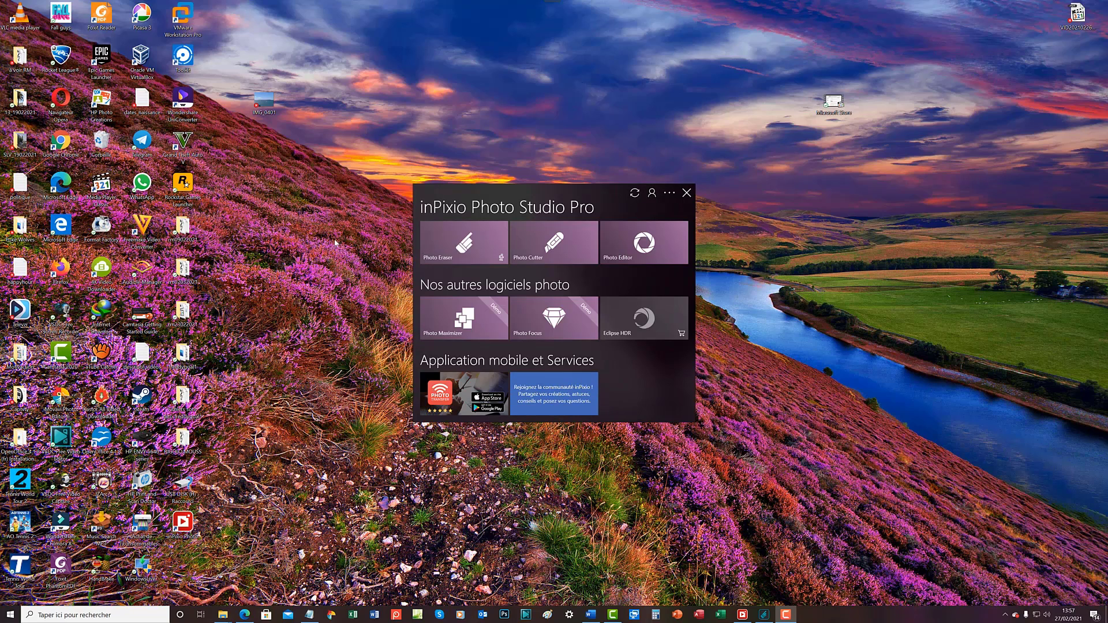
left_click(464, 241)
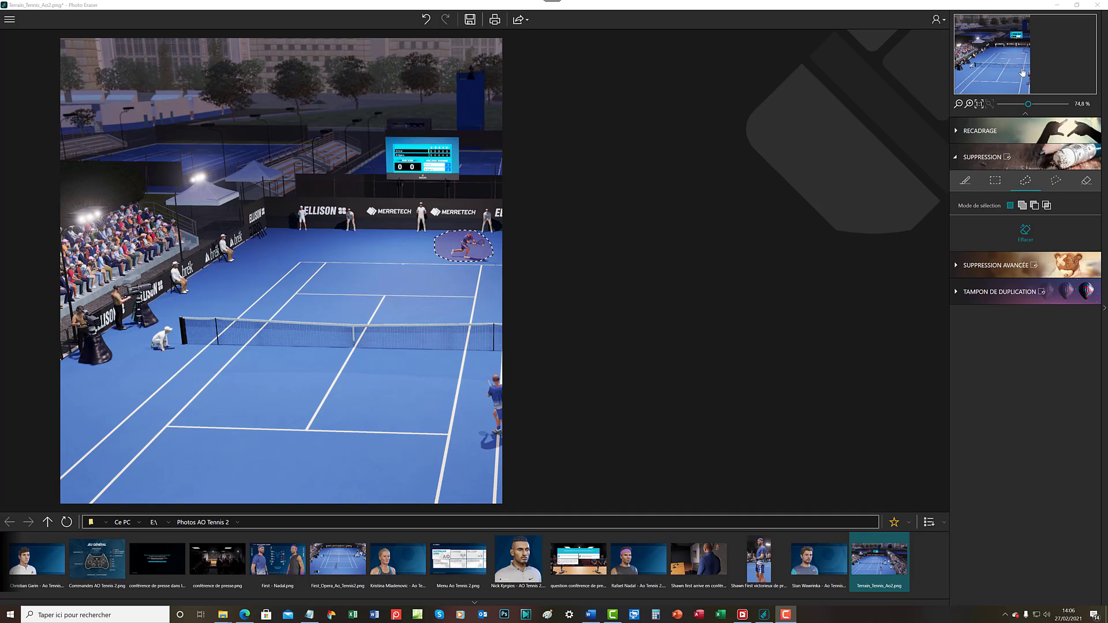
left_click(1096, 5)
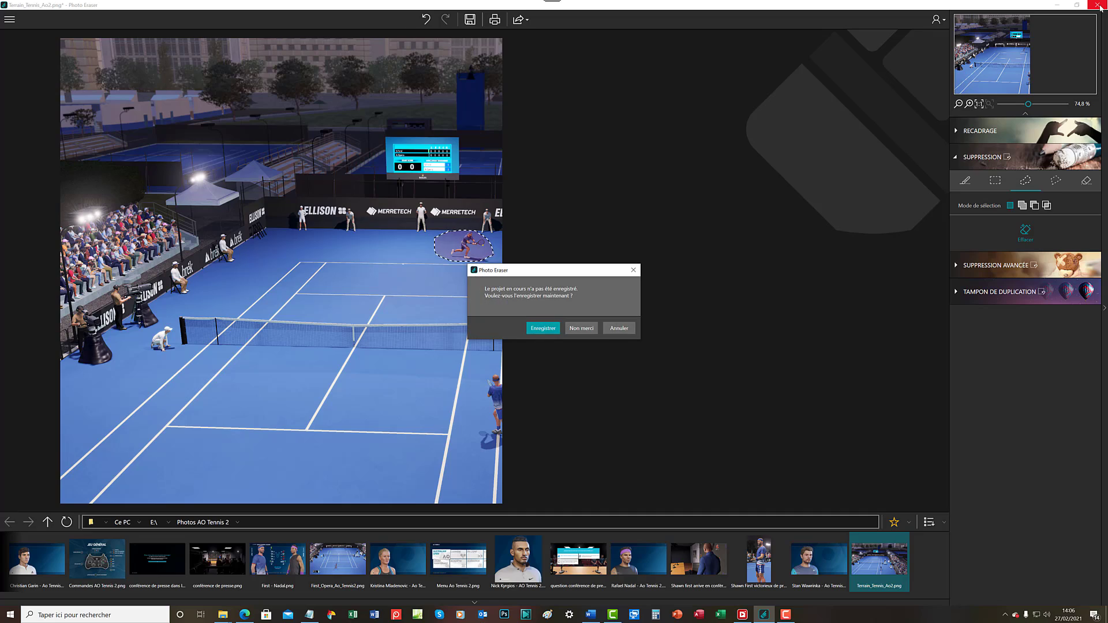
left_click(581, 329)
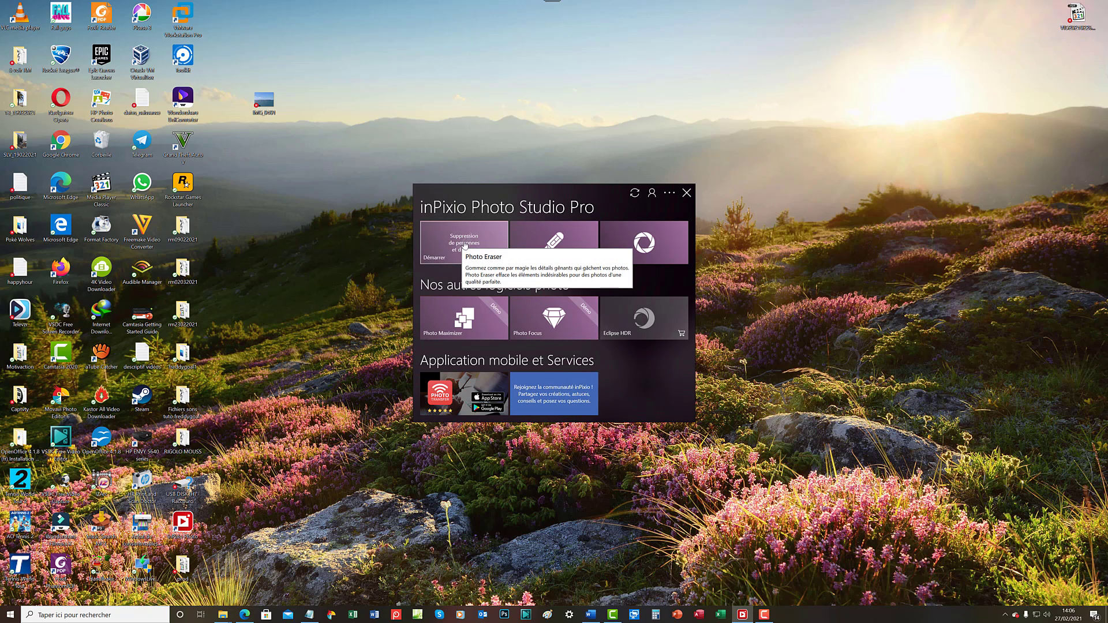
Launch Photo Eraser from inPixio Photo Studio Pro and open the recent image Terrain_Tennis_Ao2.png
left_click(463, 243)
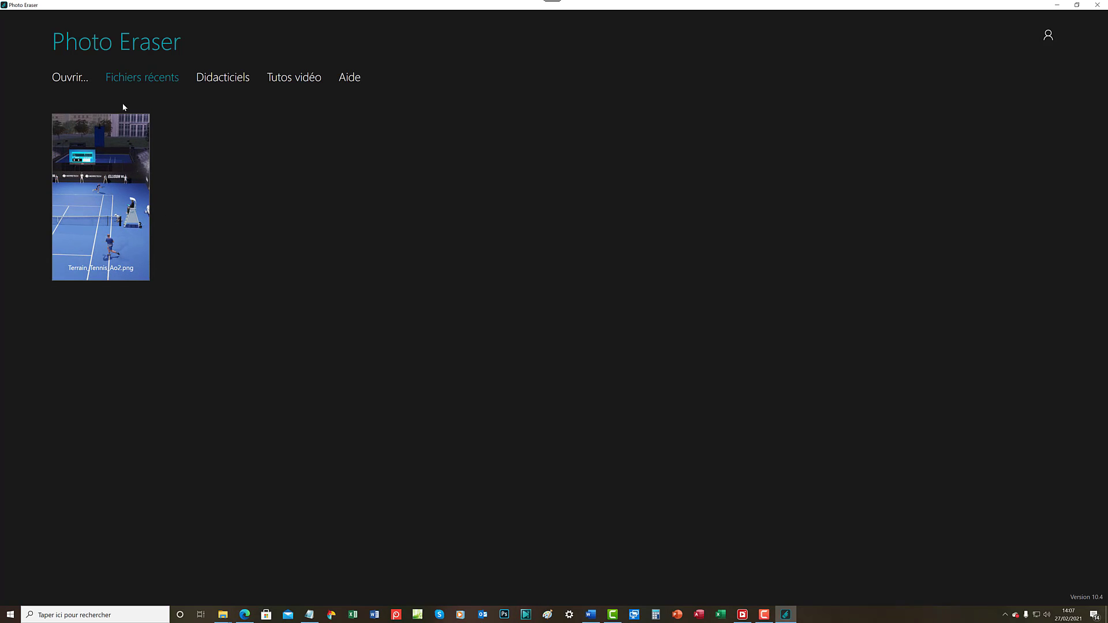
mouse_move(113, 161)
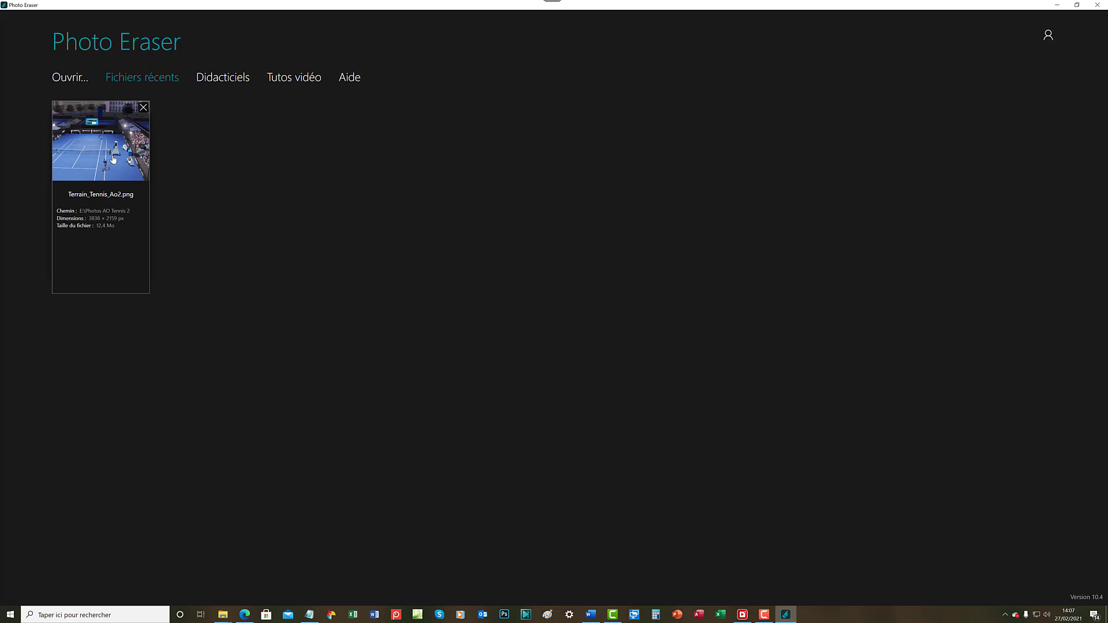
left_click(113, 159)
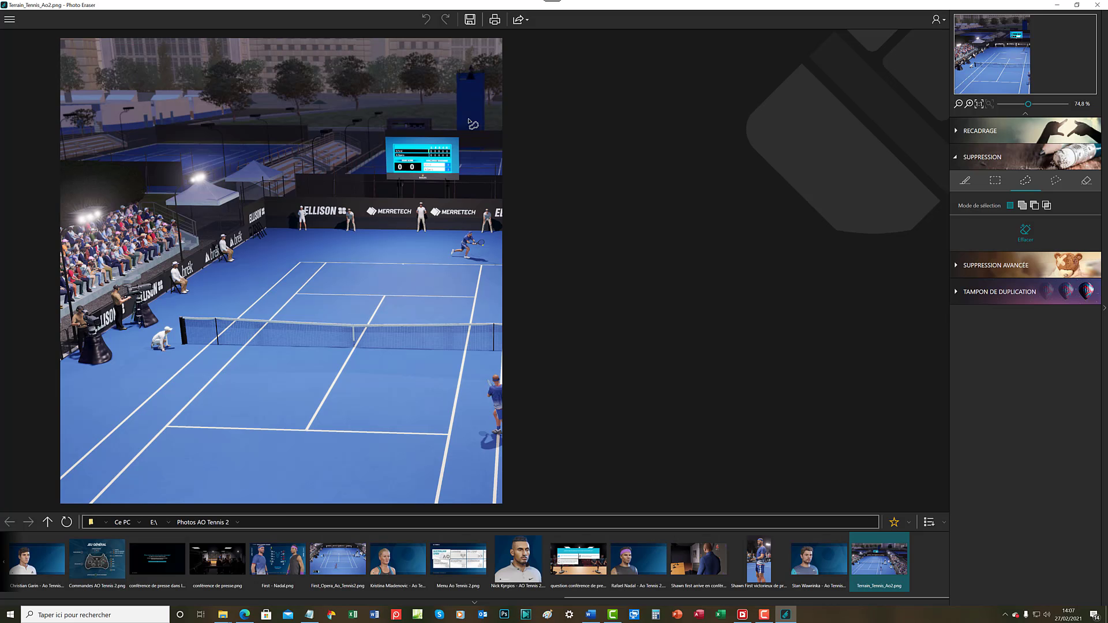
Try erasing the player at the far baseline with a freehand lasso selection, and undo both the erasure and the selection
left_click(995, 163)
left_click(1003, 161)
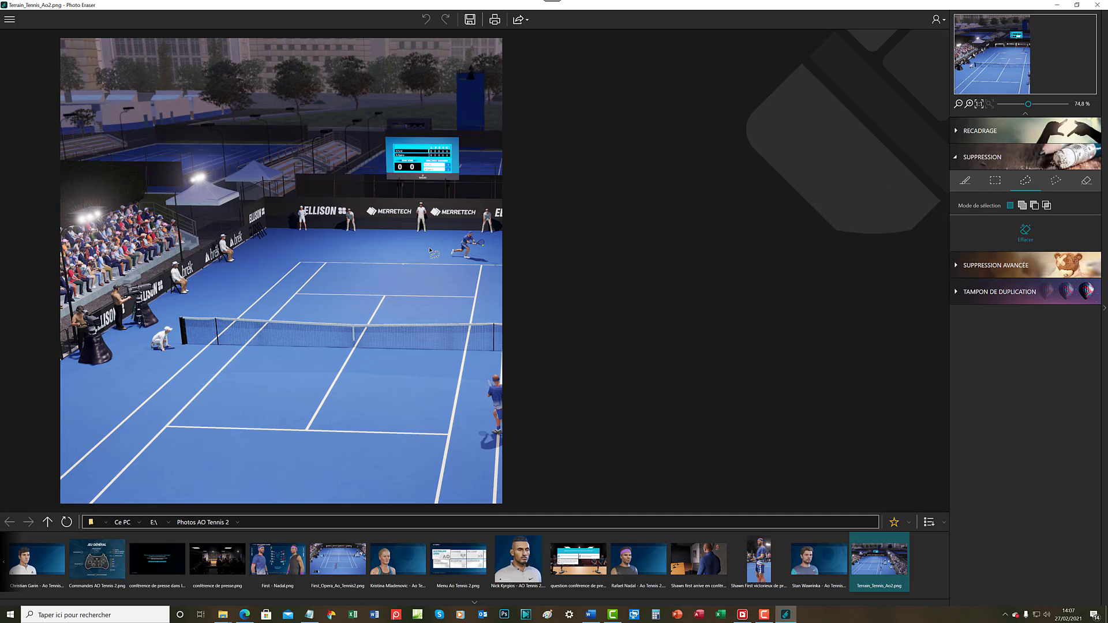
mouse_move(441, 257)
left_mouse_down()
mouse_move(495, 263)
mouse_move(489, 239)
mouse_move(465, 230)
mouse_move(442, 257)
left_mouse_up()
left_click_drag(445, 261, 446, 262)
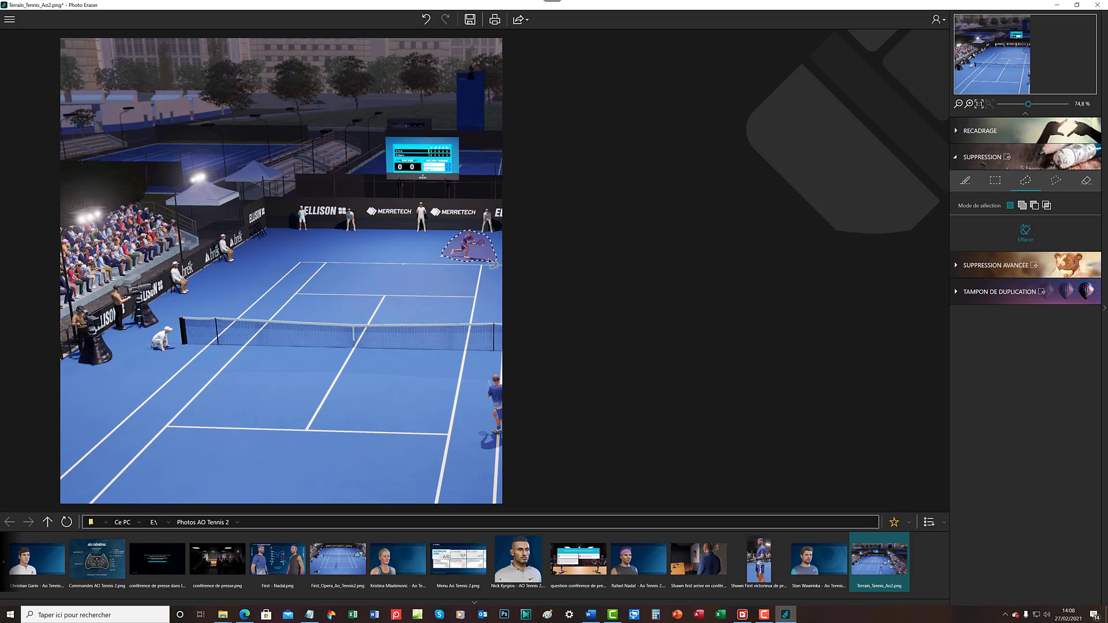
left_click(1025, 234)
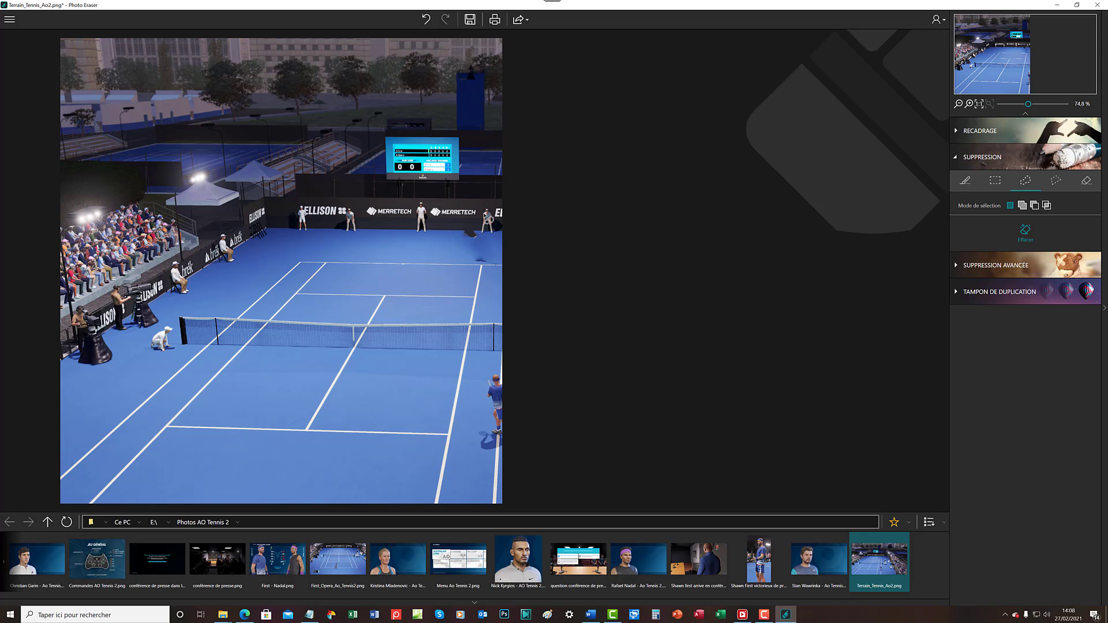
left_click(426, 23)
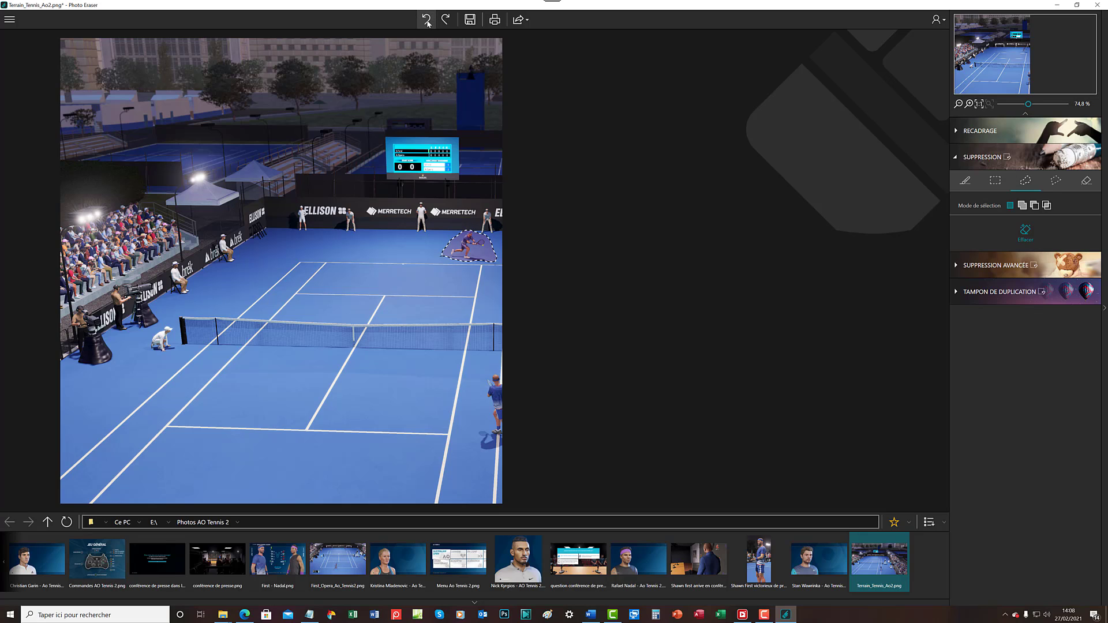
left_click(427, 23)
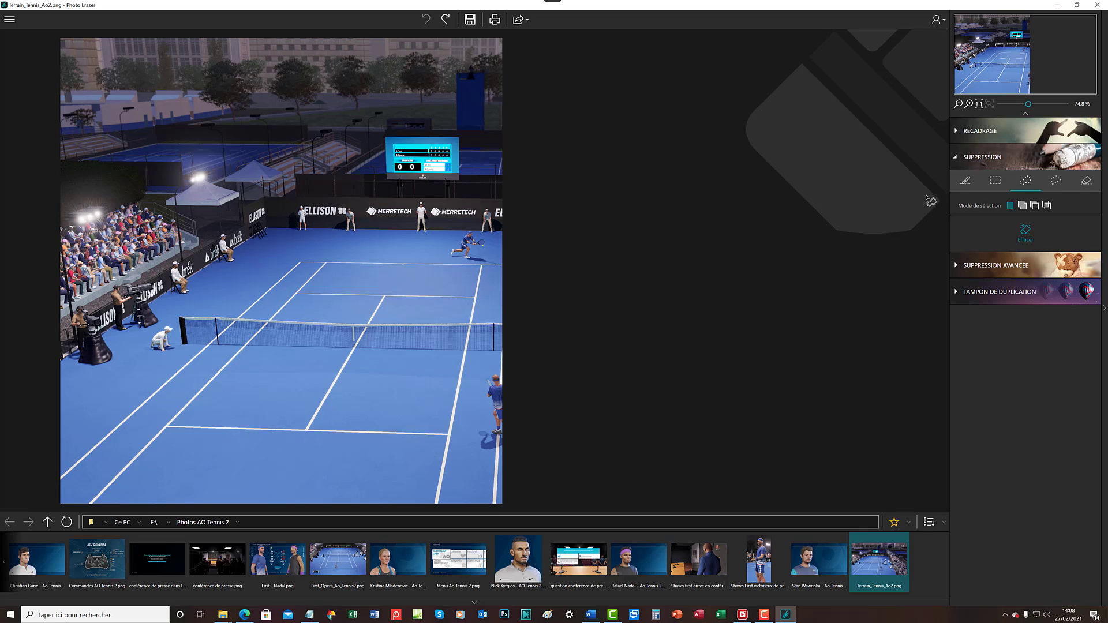
Try erasing the far-baseline player with a rectangular selection, and undo both the erasure and the selection
left_click(995, 183)
left_click_drag(442, 232, 492, 266)
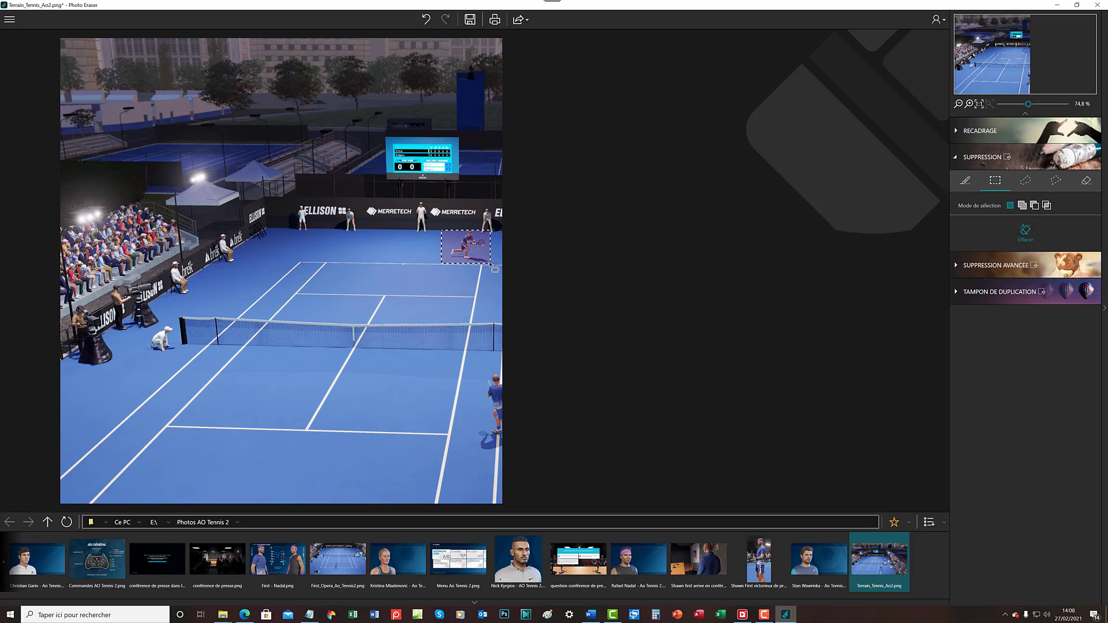
left_click(1043, 234)
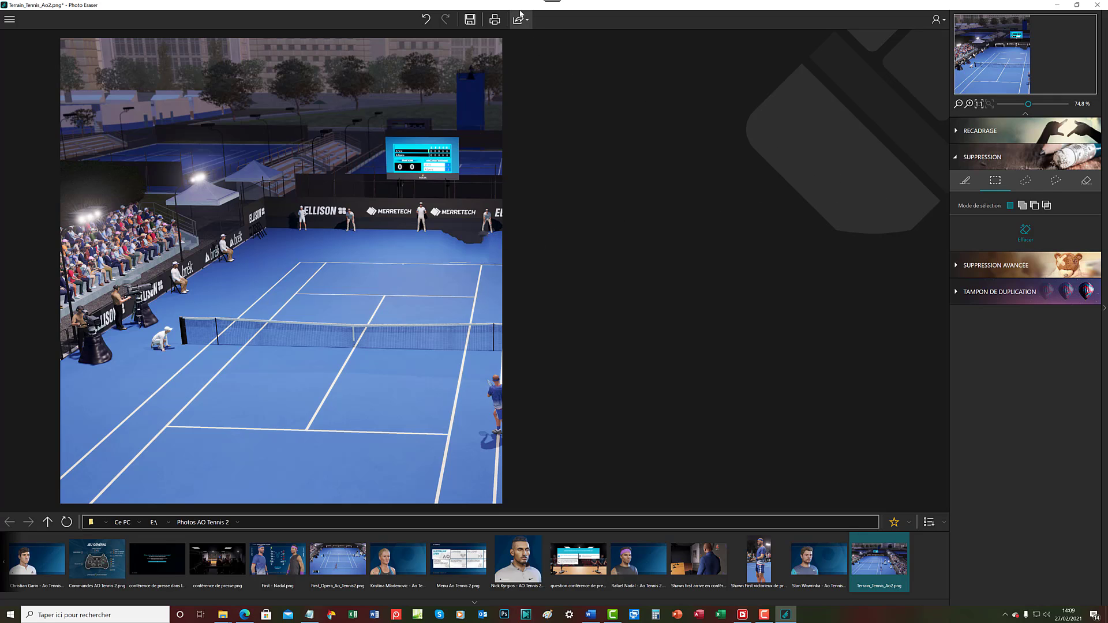
left_click(426, 21)
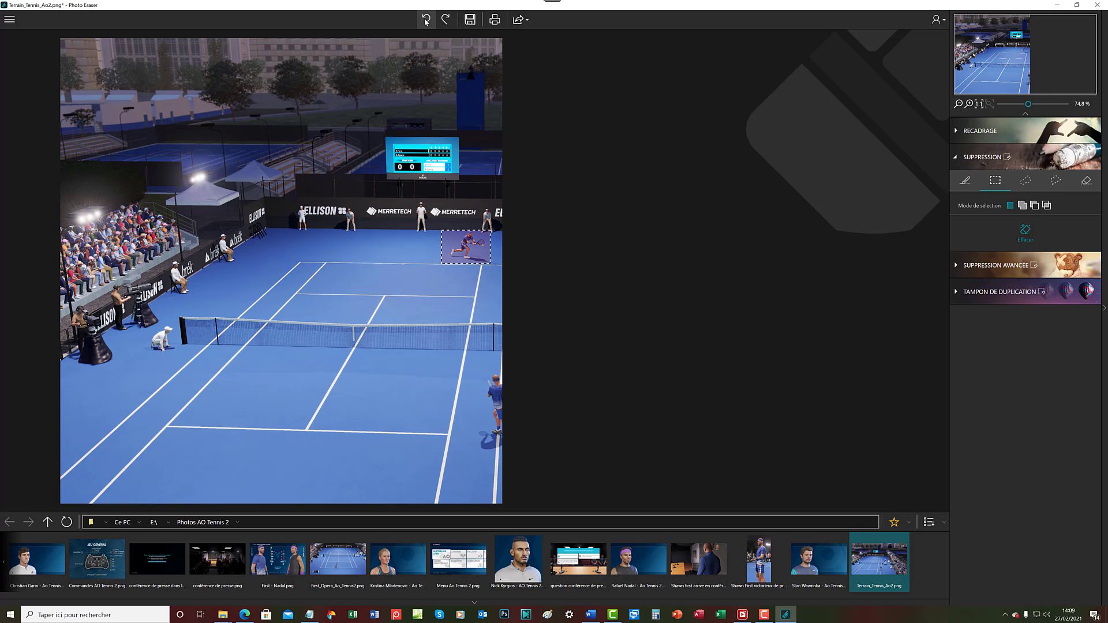
left_click(426, 21)
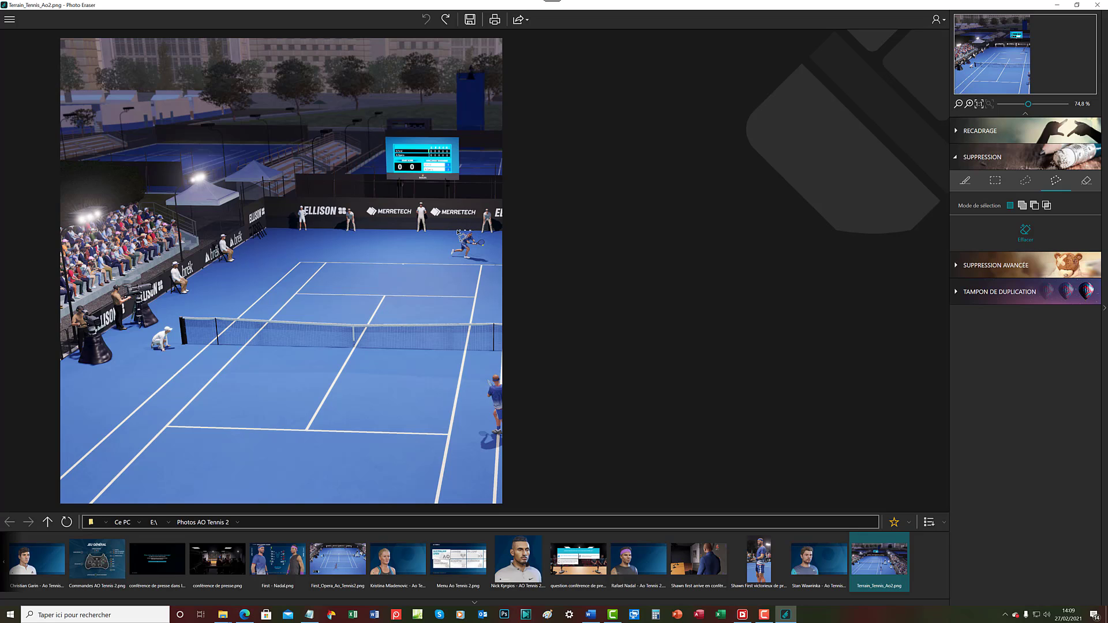
Outline the far-baseline player with a polygonal lasso selection and erase the selected area
left_click(471, 232)
left_click(444, 236)
left_click(451, 263)
left_click(498, 264)
left_click(472, 234)
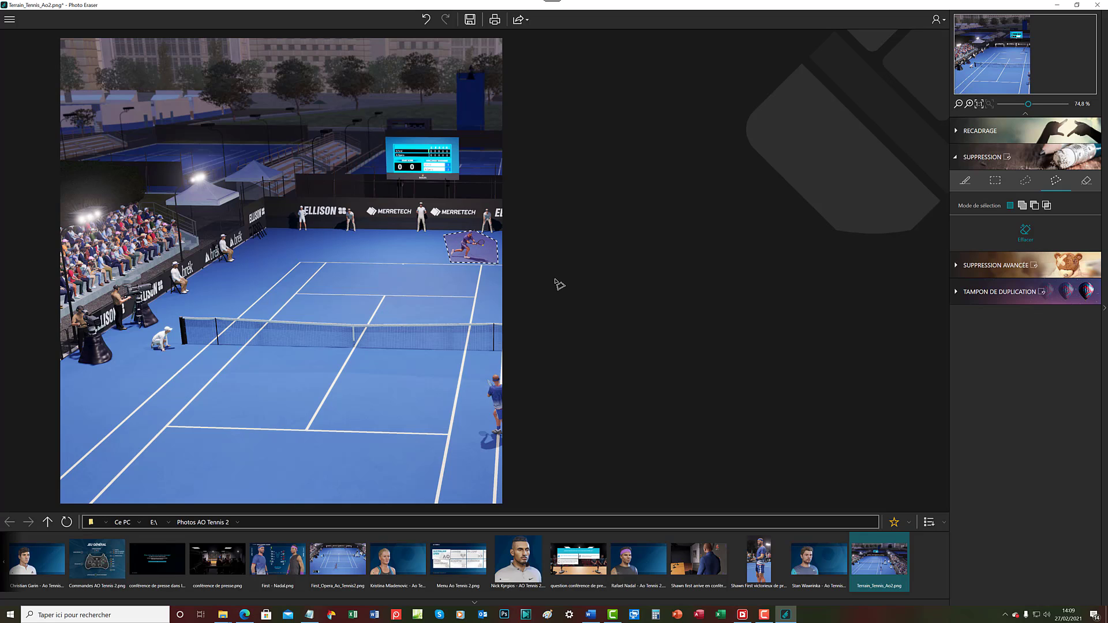
key("Delete")
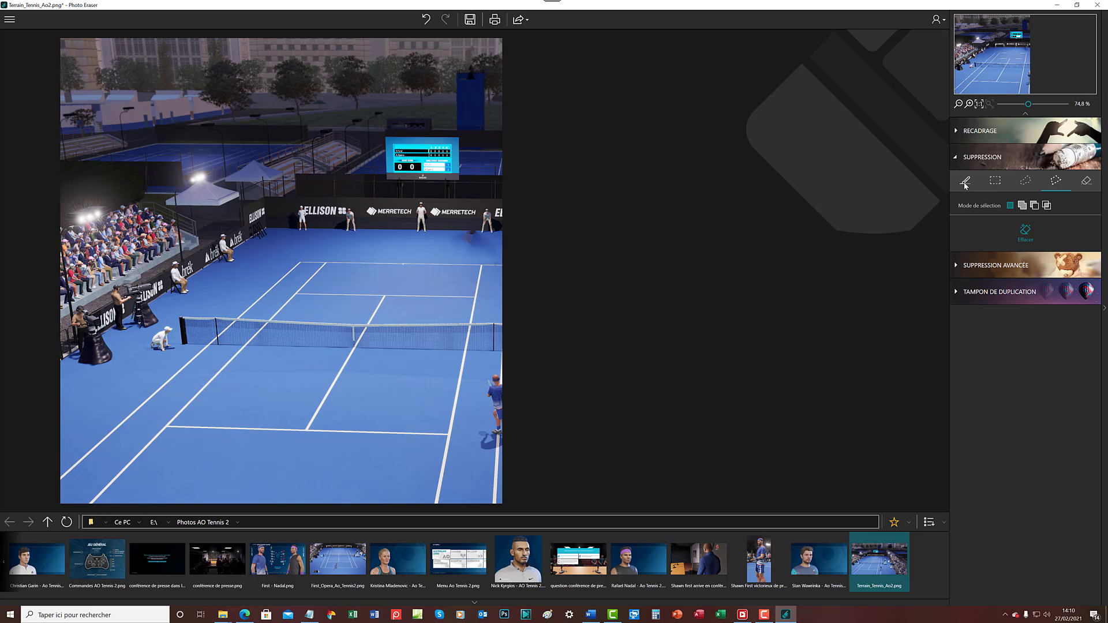
Switch to the selection brush and undo the polygonal erasure along with its selection
mouse_move(965, 185)
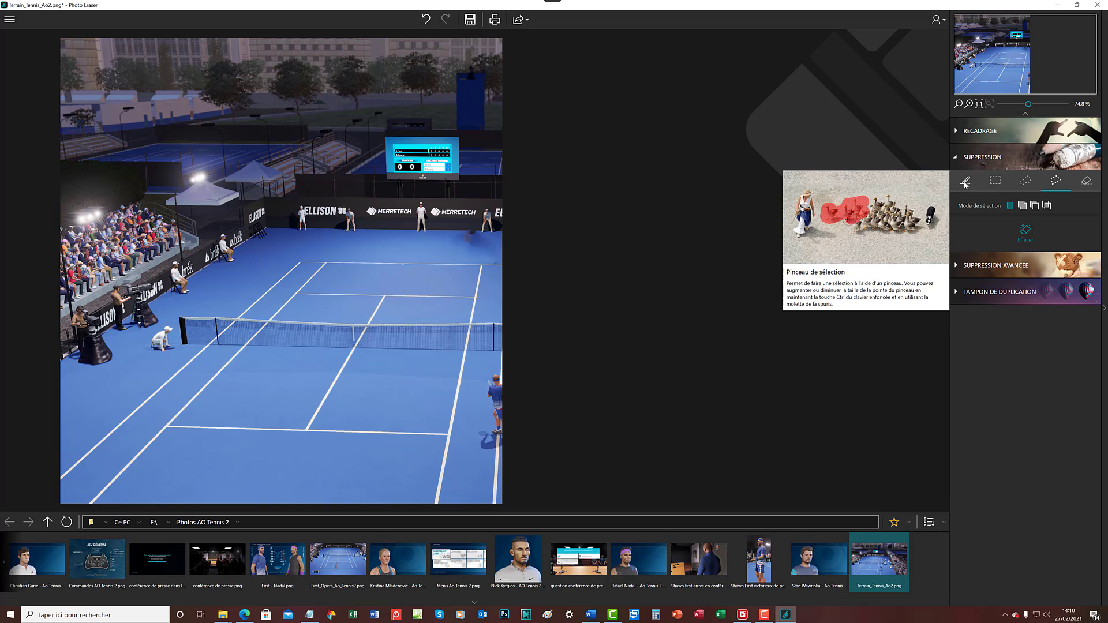
left_click(965, 182)
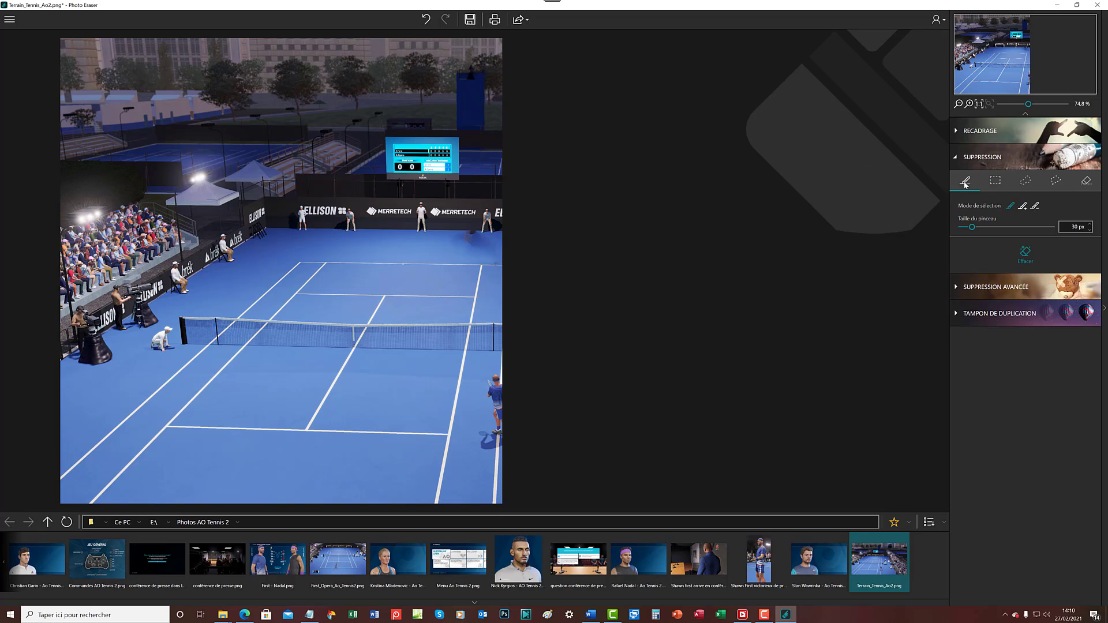
left_click(425, 20)
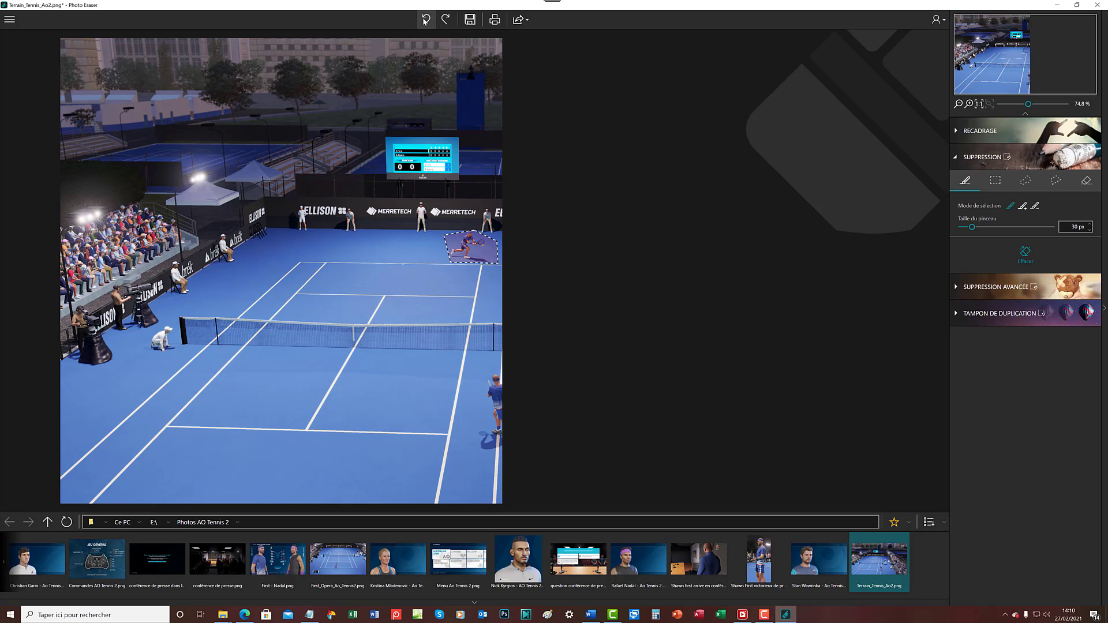
left_click(425, 21)
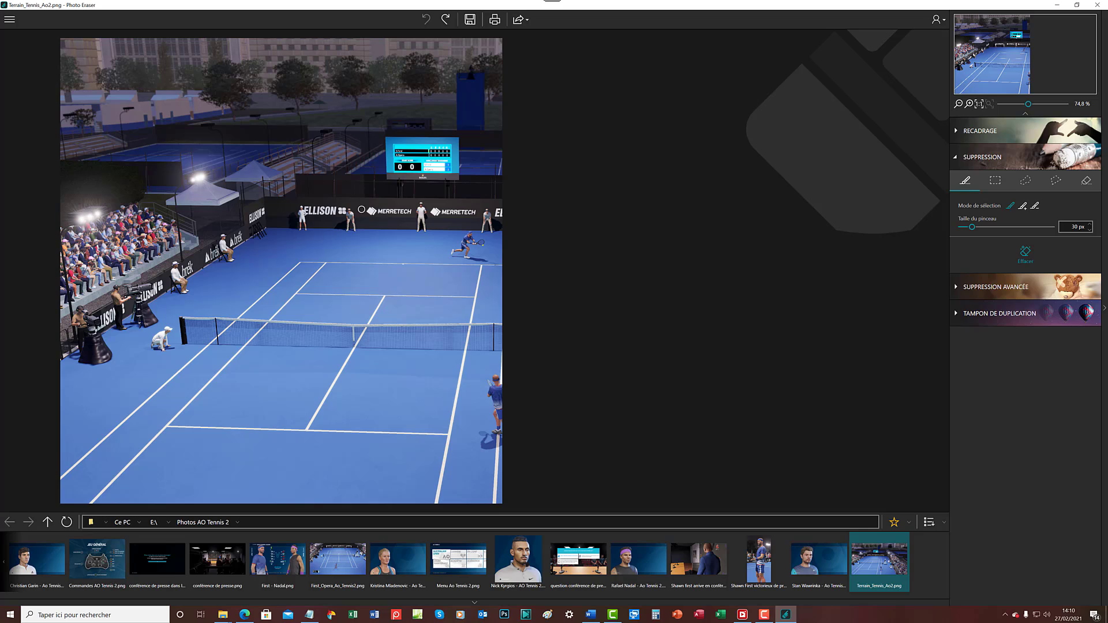
Paint around the far-baseline player with the 30 px selection brush, add the inner area in additive mode, and erase the selection
left_click_drag(469, 233, 468, 235)
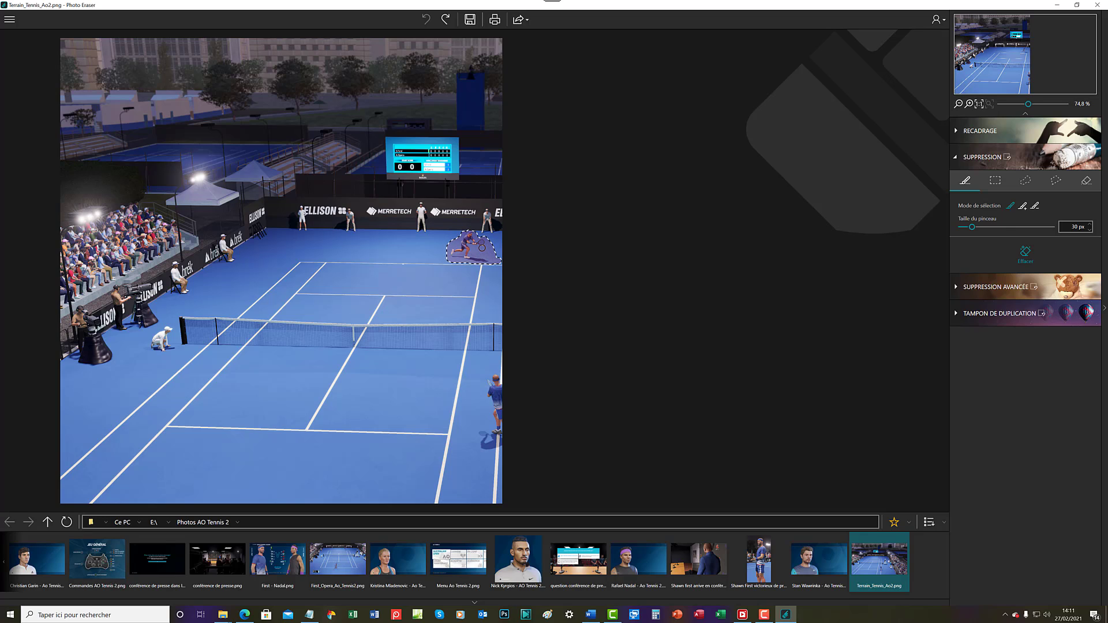
left_click_drag(481, 248, 482, 248)
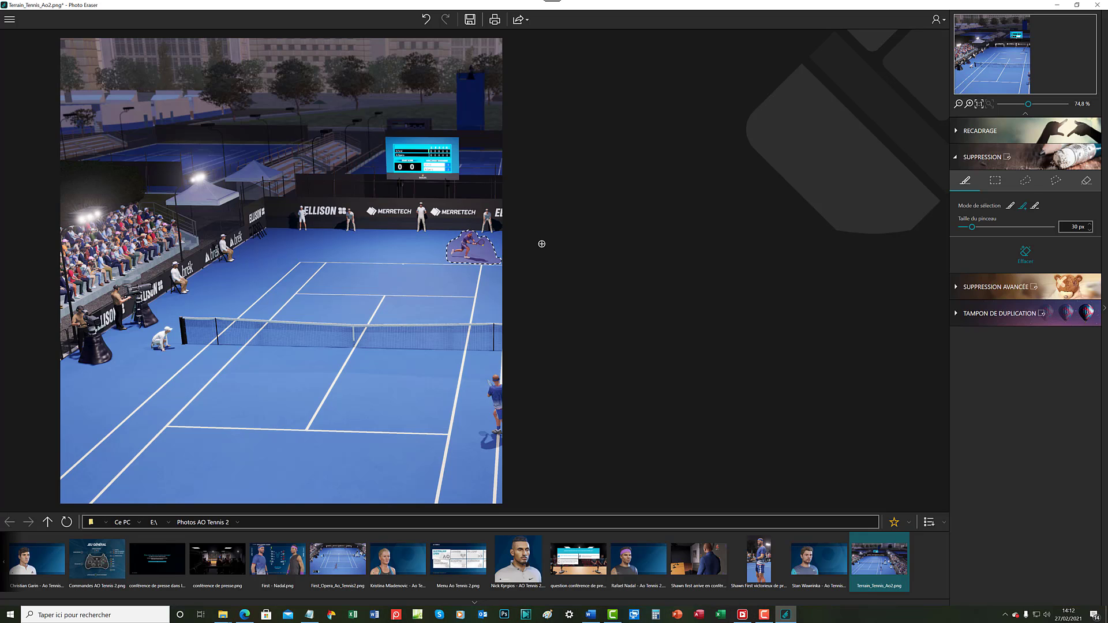
left_click(1026, 255)
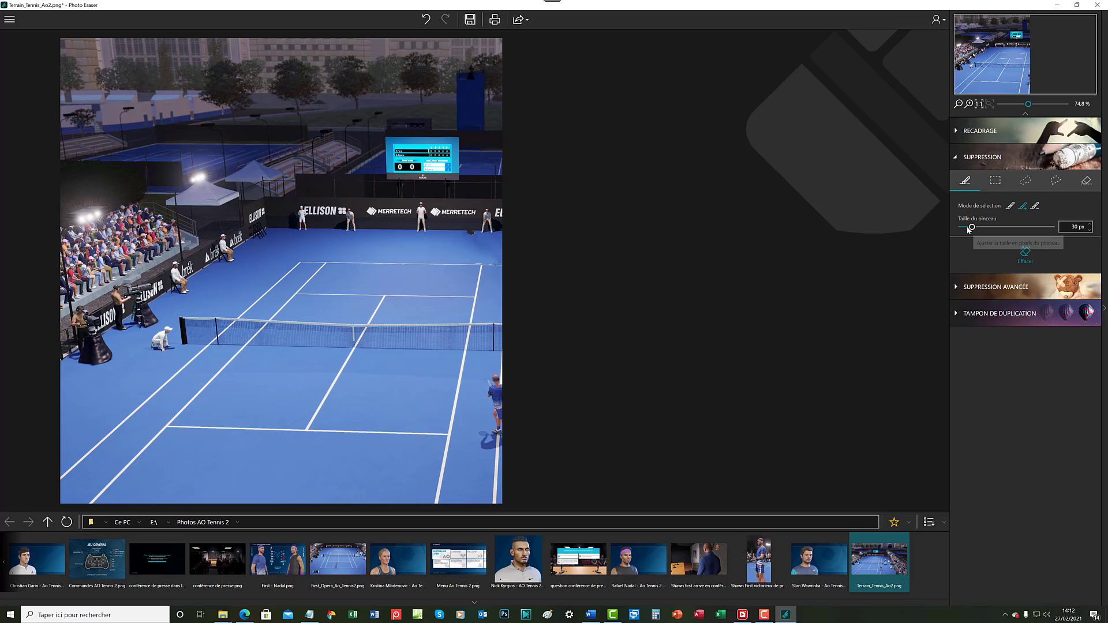
Set the selection brush size to 12 px and undo the brush-based erasure and selection
left_click_drag(968, 229, 967, 230)
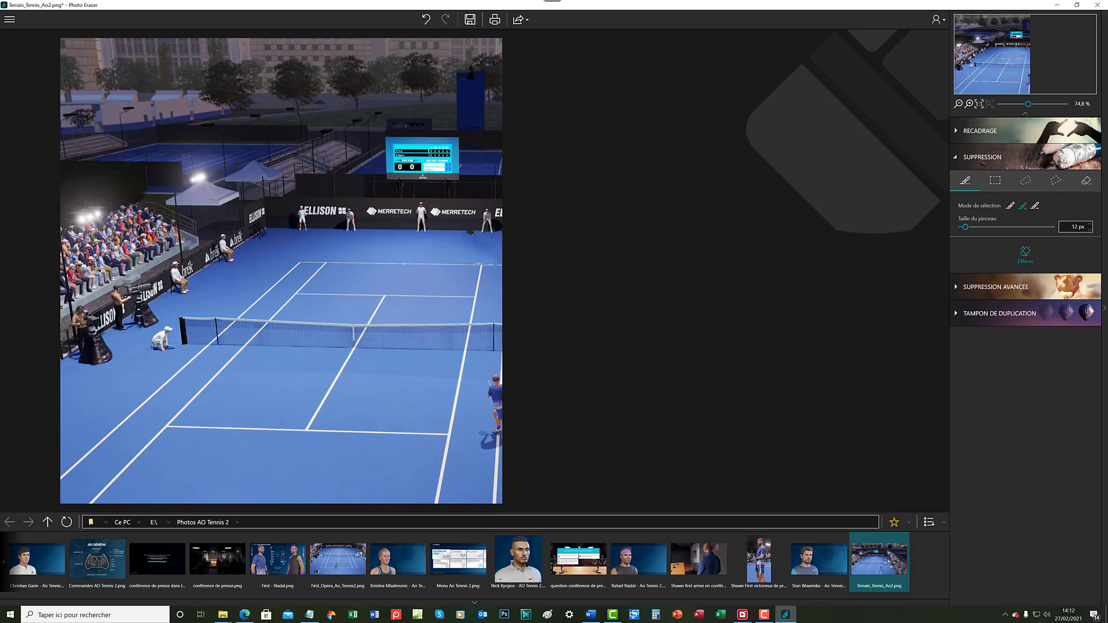
left_click(426, 19)
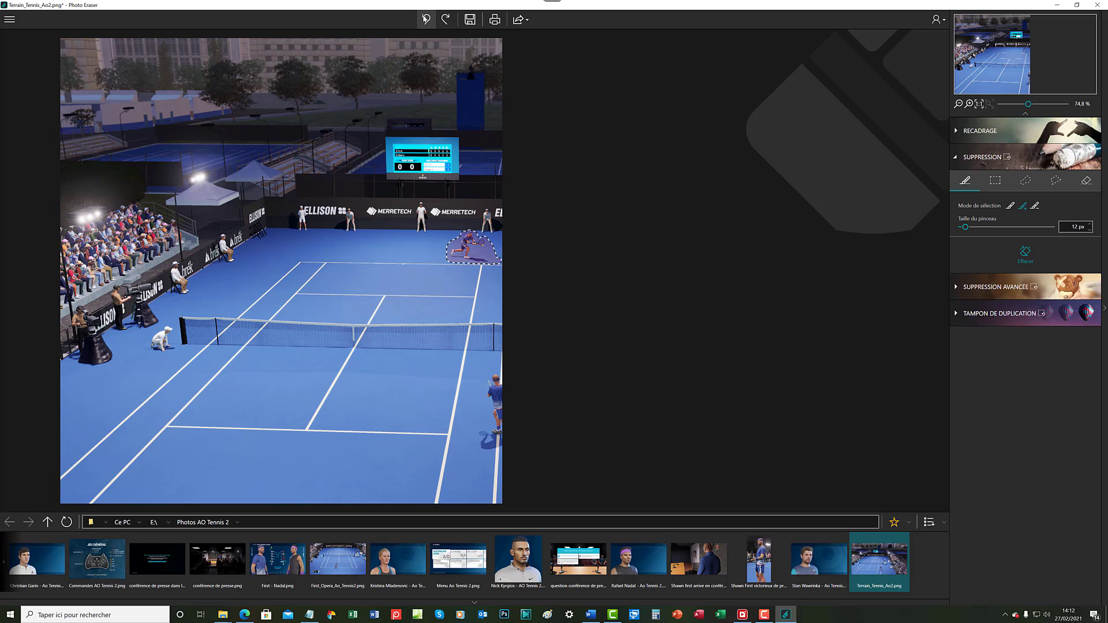
left_click(425, 20)
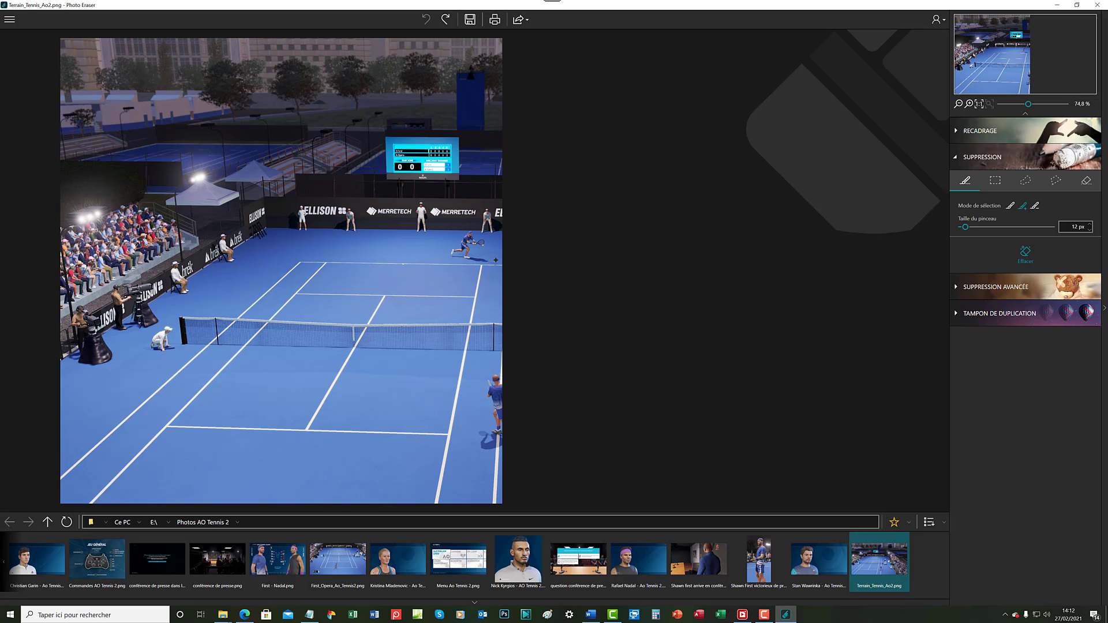
Try selecting and erasing the far-baseline player with the 12 px selection brush, using additive mode
left_click_drag(493, 263, 493, 262)
left_click(1023, 205)
key("Delete")
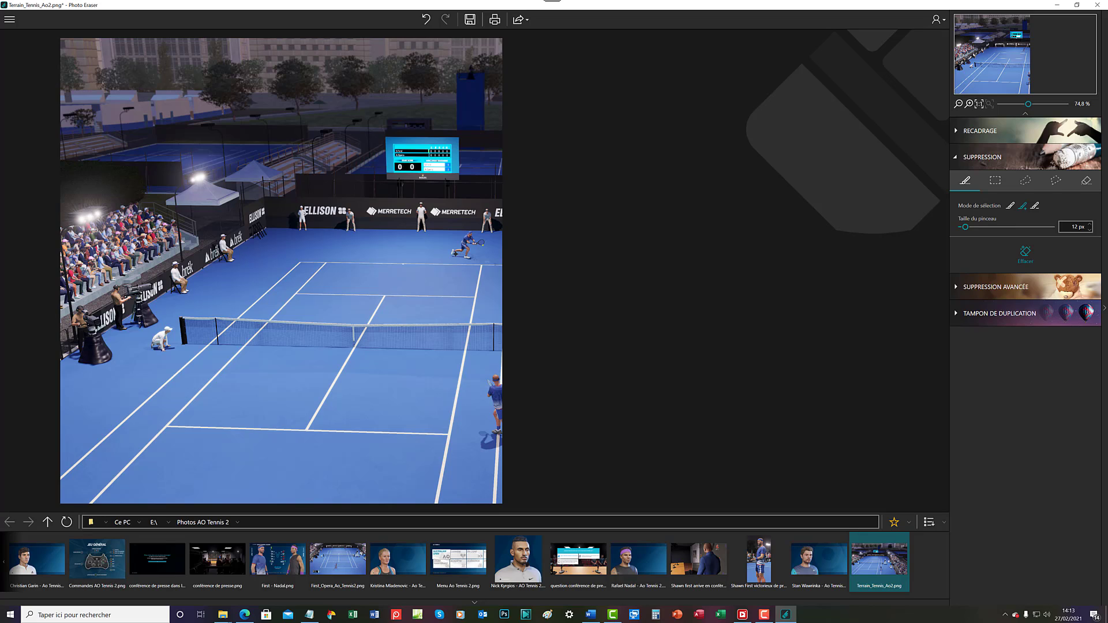
left_click_drag(454, 259, 461, 261)
key("shift")
key("Delete")
Select the far-baseline player together with part of the banner behind, and trim the banner area out of the selection
mouse_move(440, 221)
left_mouse_down()
mouse_move(452, 260)
mouse_move(491, 261)
mouse_move(493, 231)
left_mouse_up()
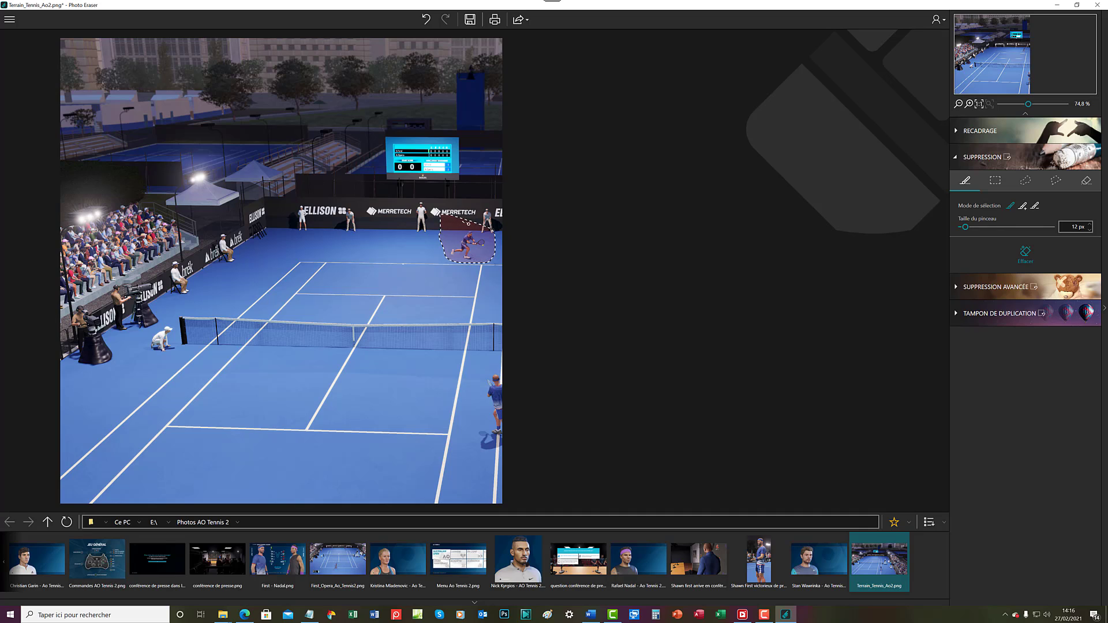
key("shift")
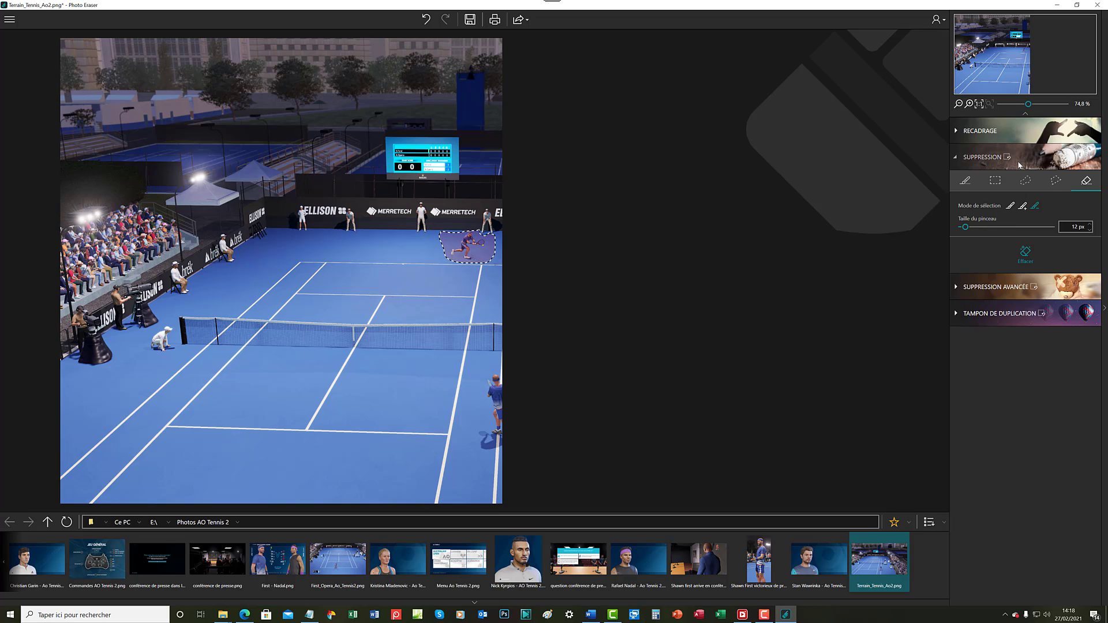
Open the advanced removal module (Suppression avancée) and draw a new freehand selection around the far-baseline player
mouse_move(1017, 167)
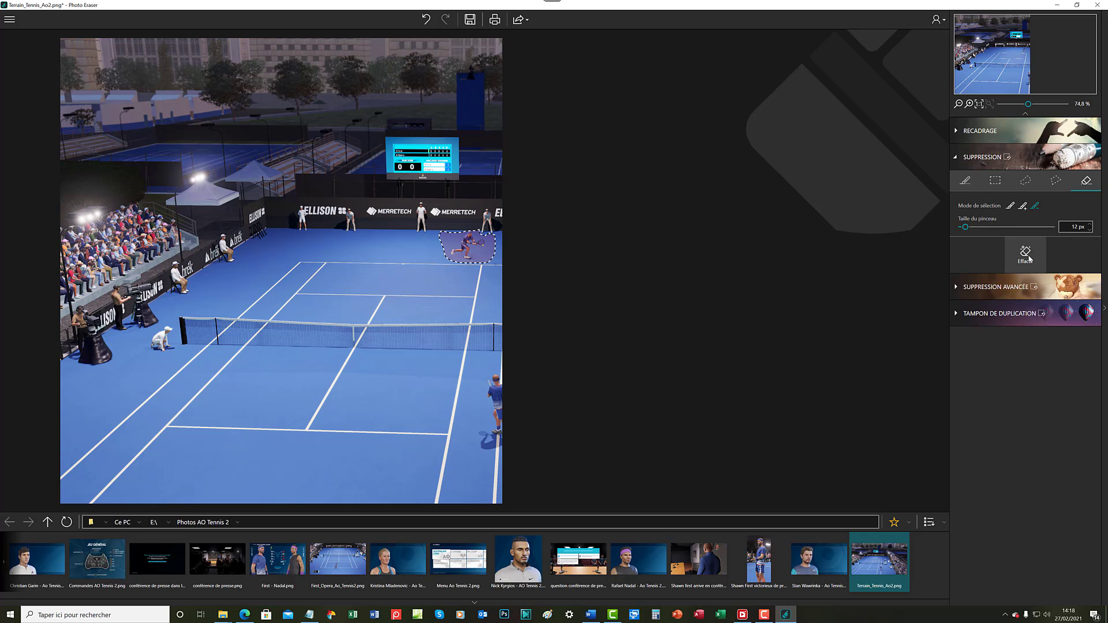
mouse_move(1021, 289)
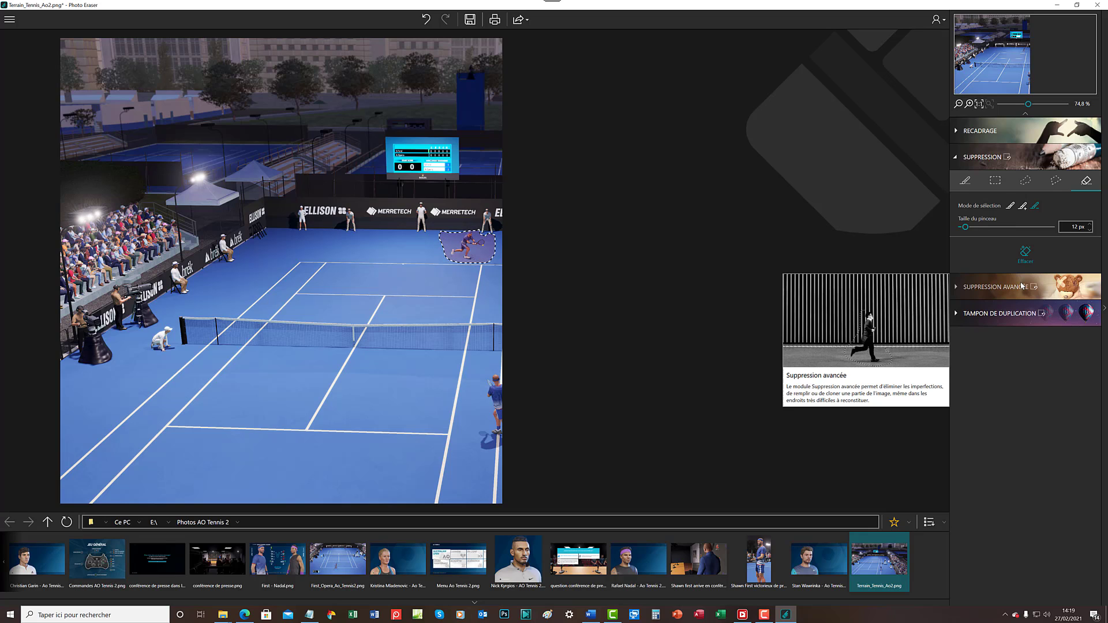
left_click(1021, 286)
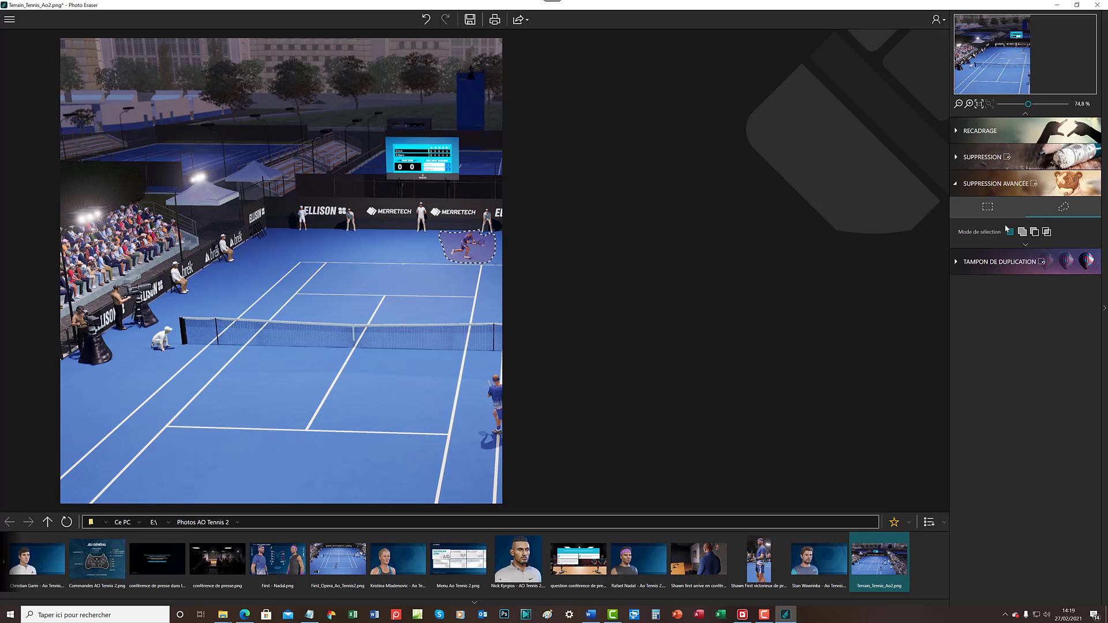
left_click(439, 241)
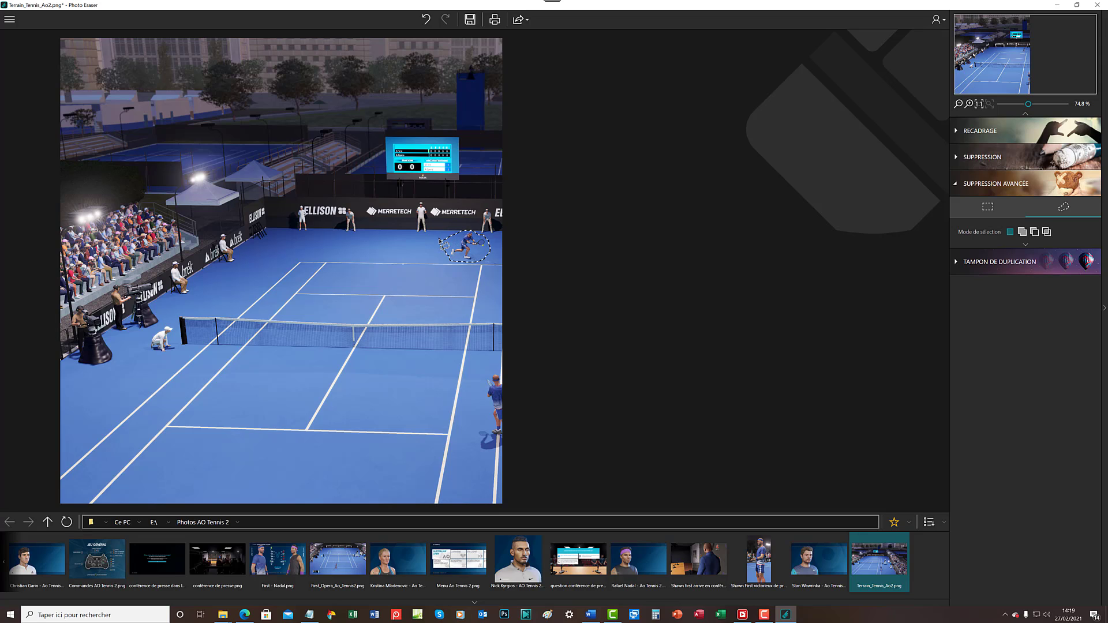
Try erasing the far-baseline player with the freehand selection in advanced removal, and undo both the removal and the selection
left_click_drag(440, 242, 442, 243)
key("Delete")
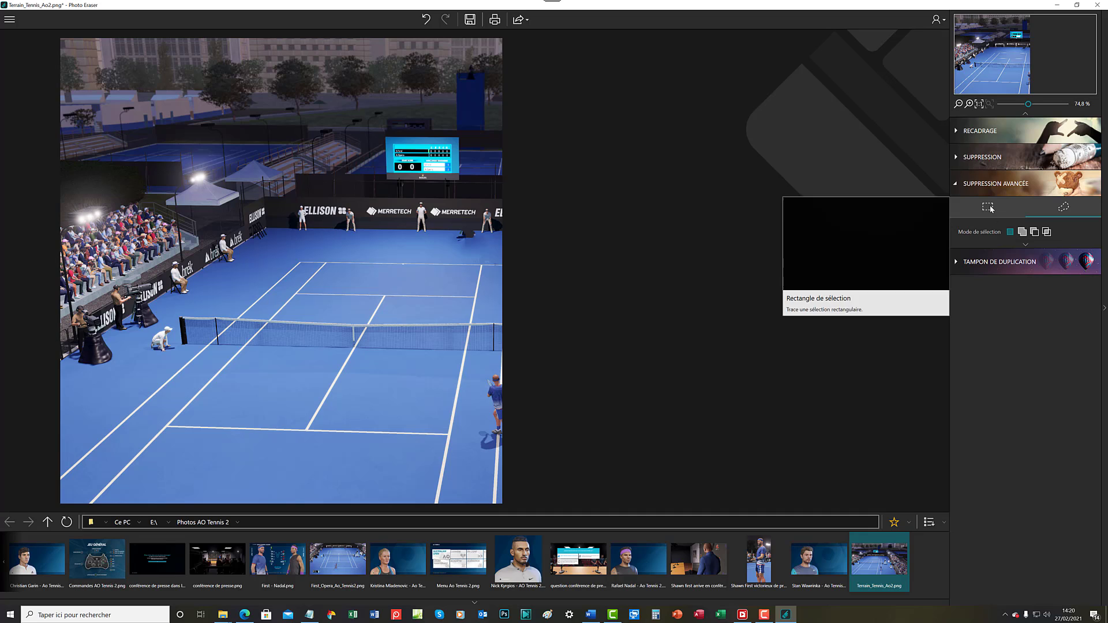
left_click(427, 19)
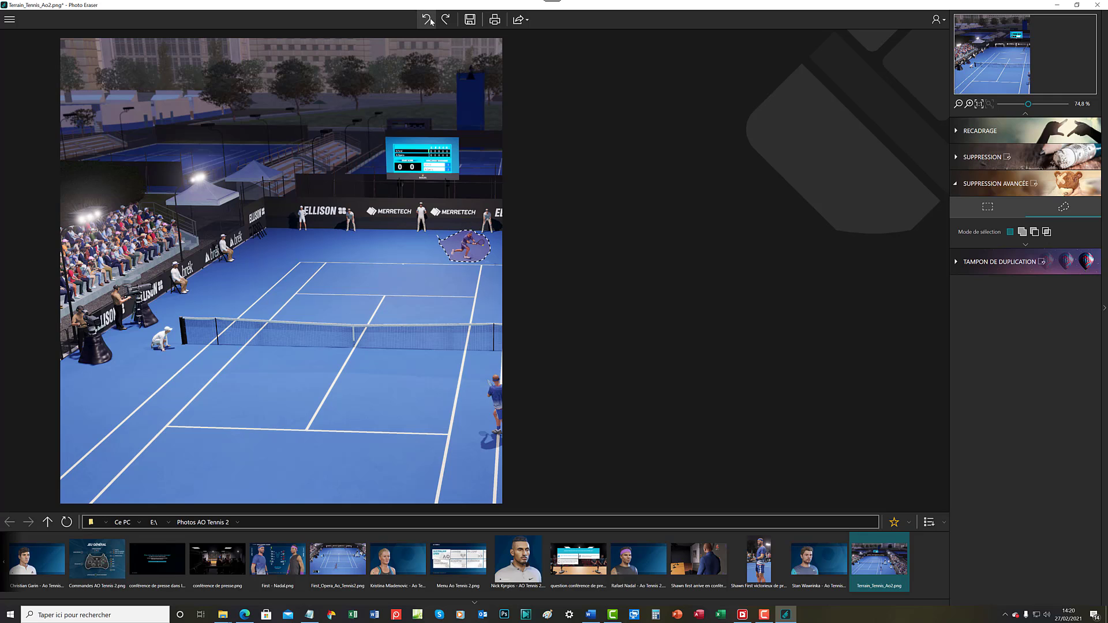
left_click(429, 21)
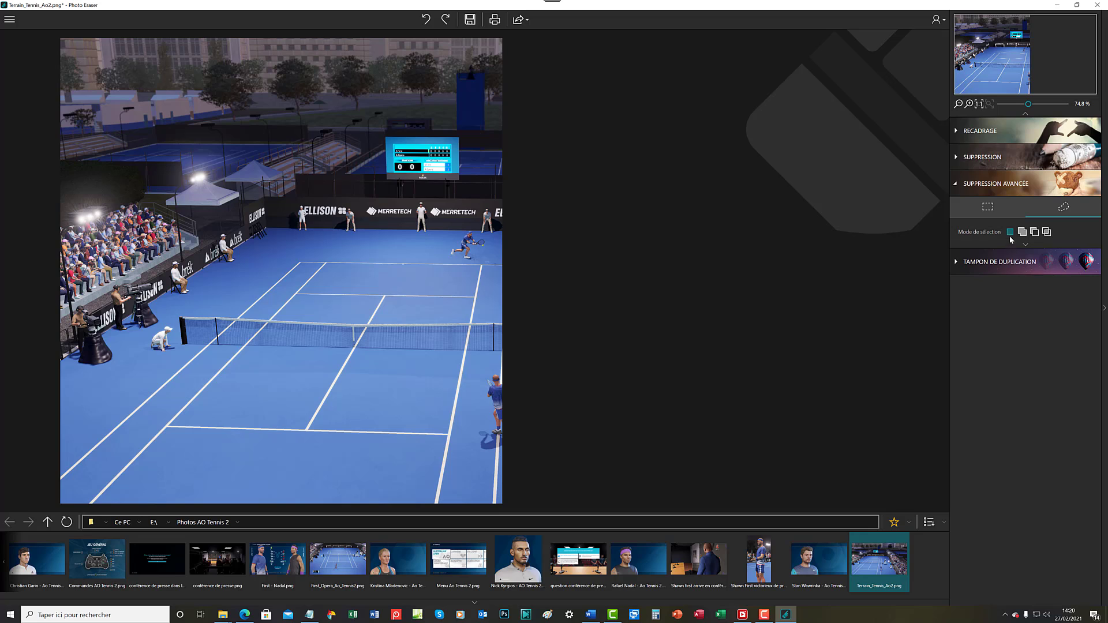
Erase the area beside the far-baseline player with a rectangular selection, and the player with the shadow using a freehand selection
left_click(987, 210)
left_click_drag(477, 236, 487, 252)
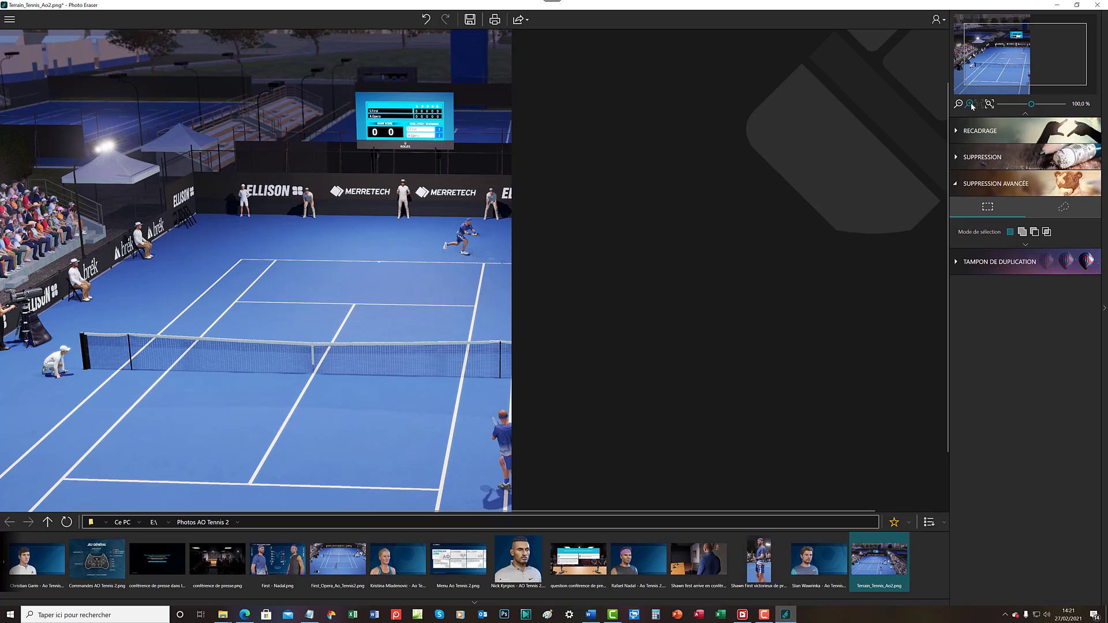
left_click(971, 105)
left_click(970, 105)
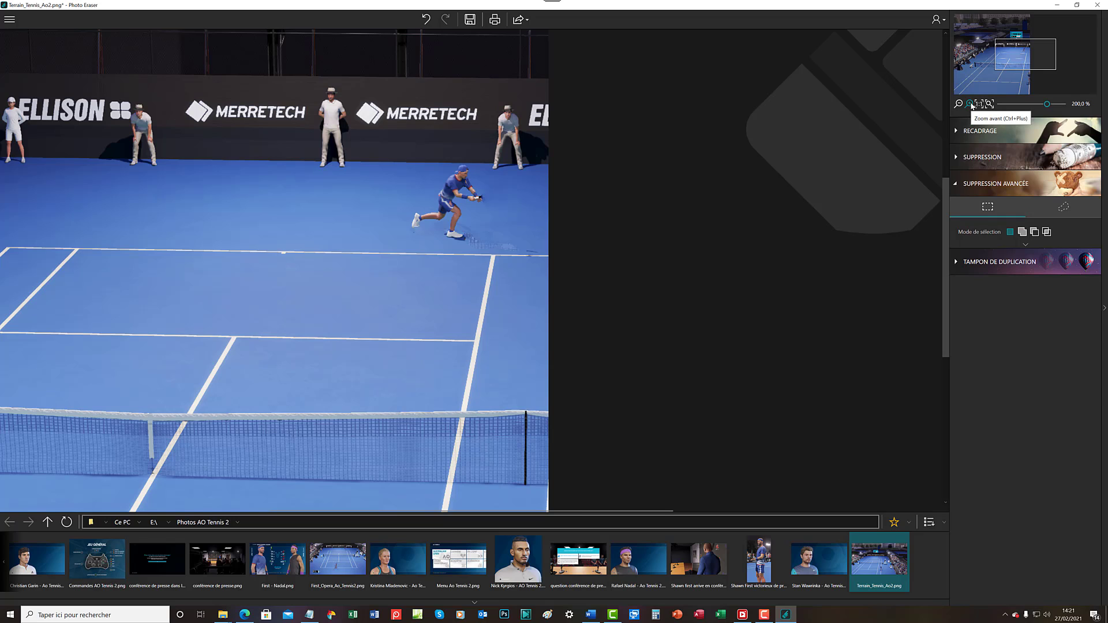
left_click(971, 105)
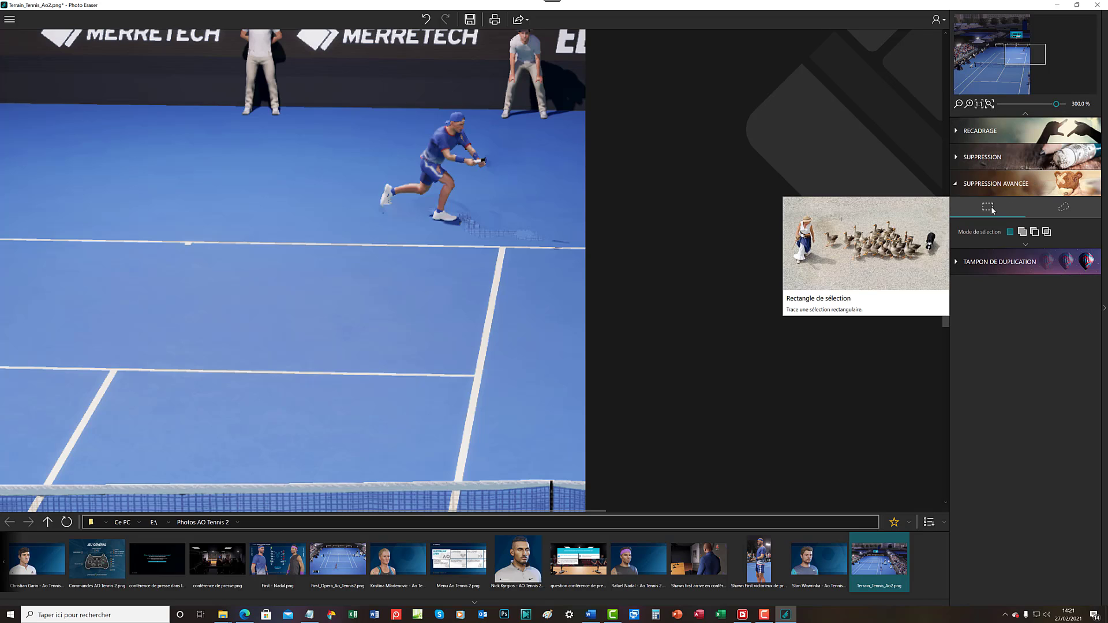
left_click(1064, 207)
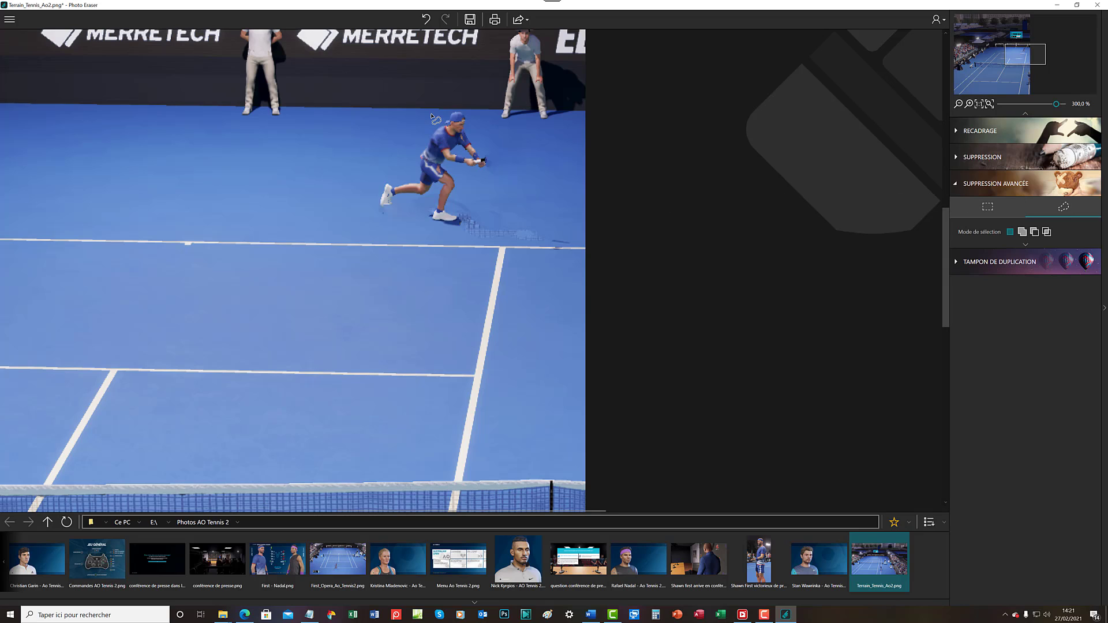
left_click_drag(431, 113, 456, 113)
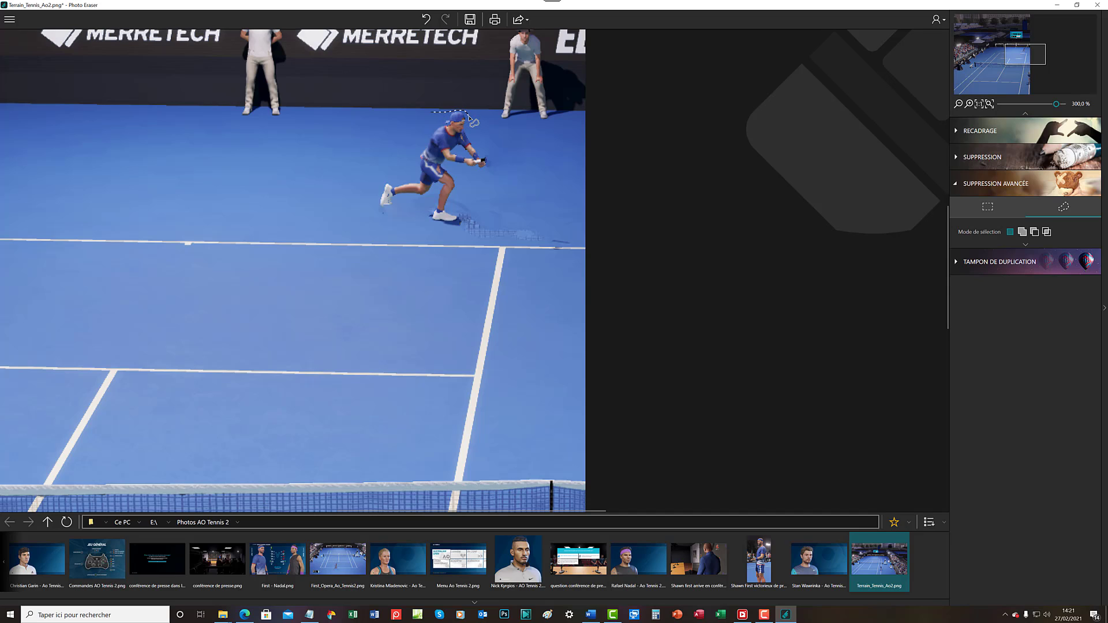
mouse_move(468, 117)
left_mouse_down()
mouse_move(520, 196)
mouse_move(575, 236)
left_mouse_up()
mouse_move(541, 246)
left_mouse_down()
mouse_move(411, 232)
mouse_move(374, 216)
mouse_move(388, 155)
mouse_move(431, 114)
left_mouse_up()
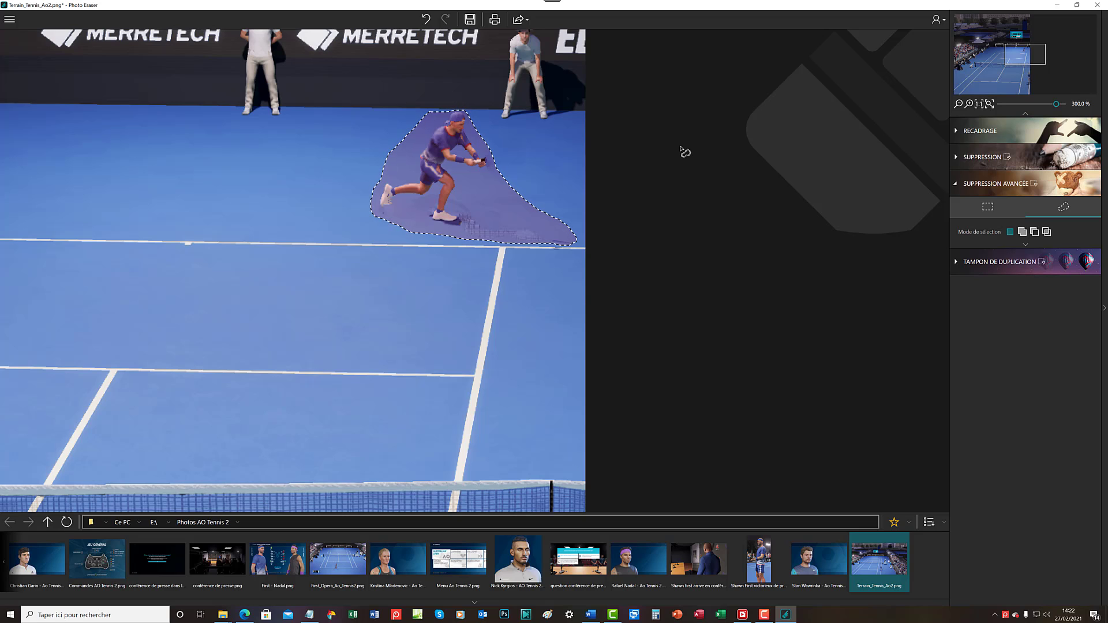
key("Delete")
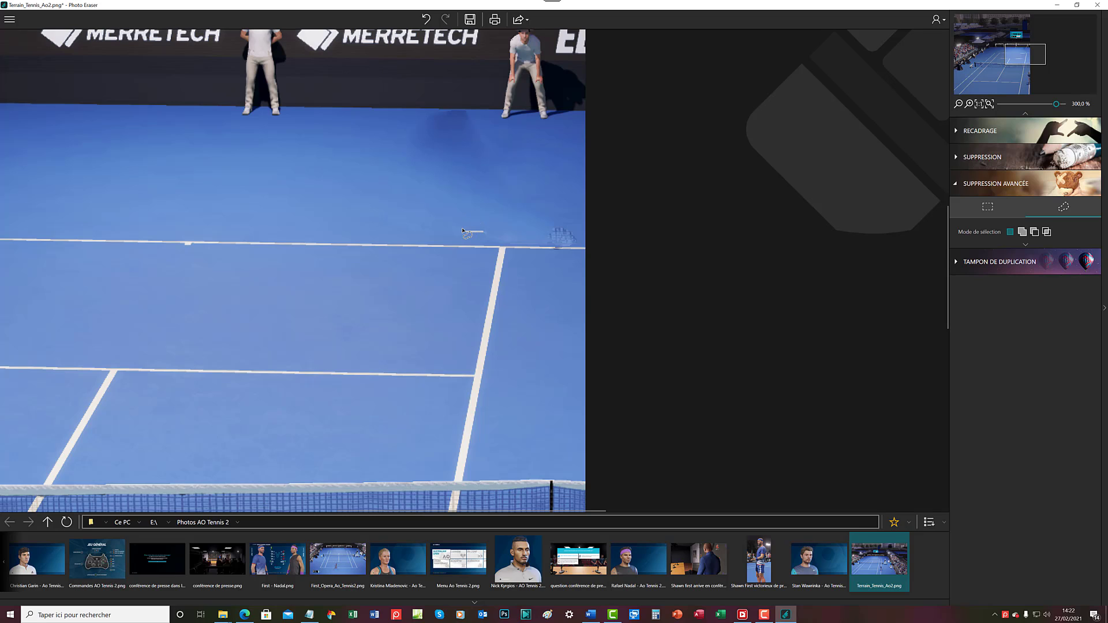
Remove the leftover marks from the court just above the far baseline using freehand selections
mouse_move(457, 219)
left_mouse_down()
mouse_move(539, 248)
mouse_move(572, 247)
mouse_move(580, 235)
mouse_move(534, 197)
mouse_move(486, 125)
mouse_move(466, 111)
mouse_move(421, 114)
mouse_move(400, 143)
mouse_move(417, 199)
mouse_move(461, 226)
left_mouse_up()
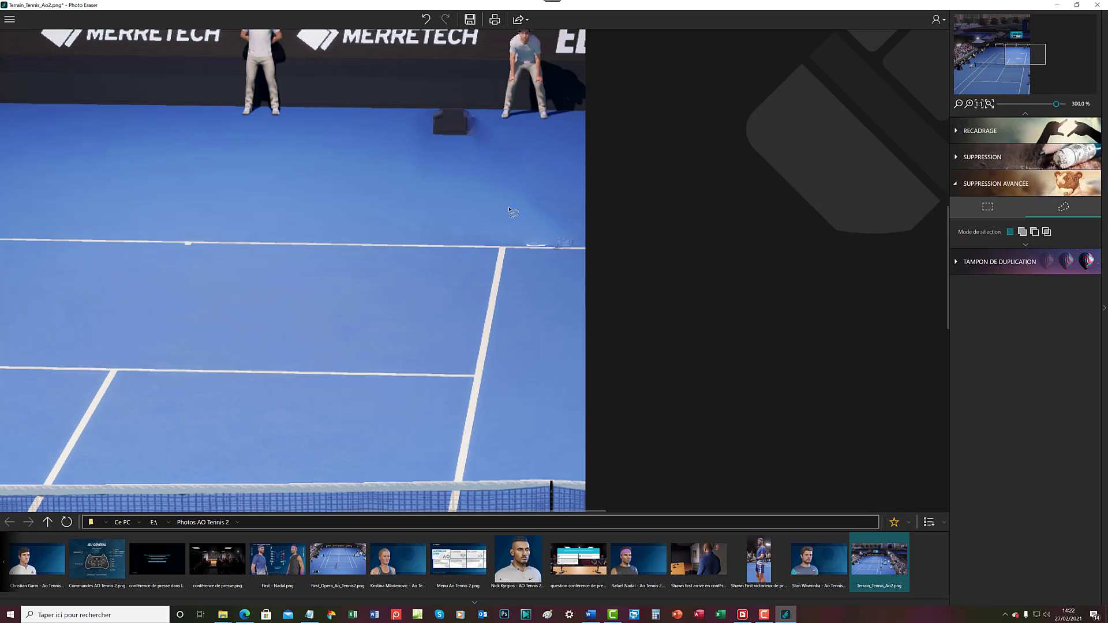
left_click_drag(507, 205, 514, 231)
mouse_move(541, 250)
left_mouse_down()
mouse_move(579, 245)
mouse_move(530, 197)
mouse_move(514, 202)
left_mouse_up()
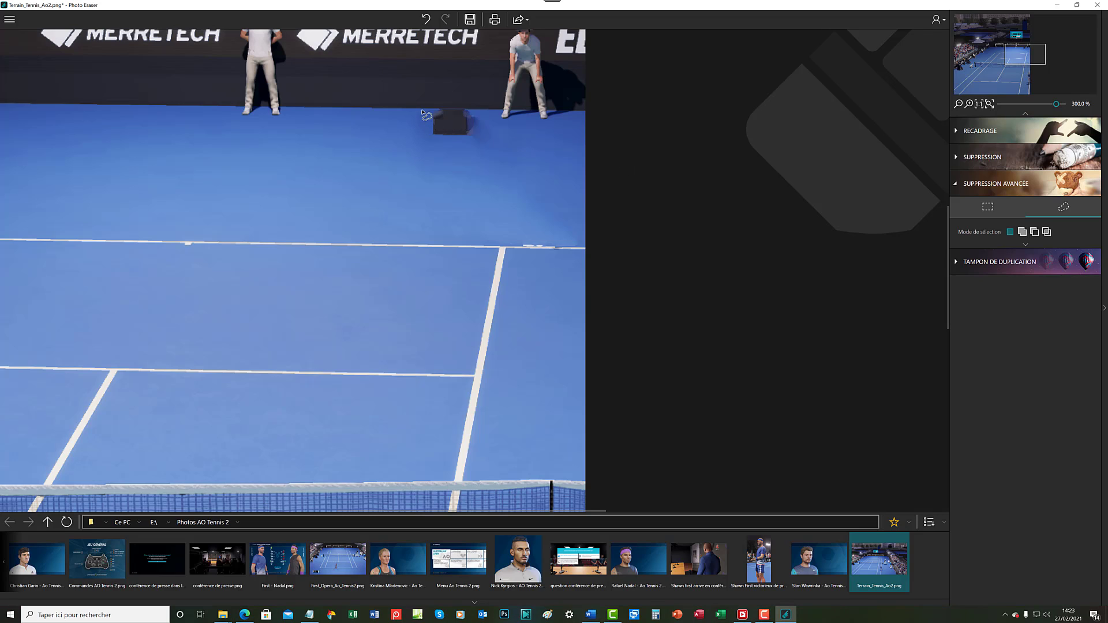
Remove the dark block at the foot of the banner, using a freehand selection followed by several rectangular selections
mouse_move(418, 111)
left_mouse_down()
mouse_move(471, 108)
mouse_move(483, 129)
mouse_move(459, 148)
mouse_move(421, 141)
mouse_move(419, 109)
left_mouse_up()
left_click(985, 209)
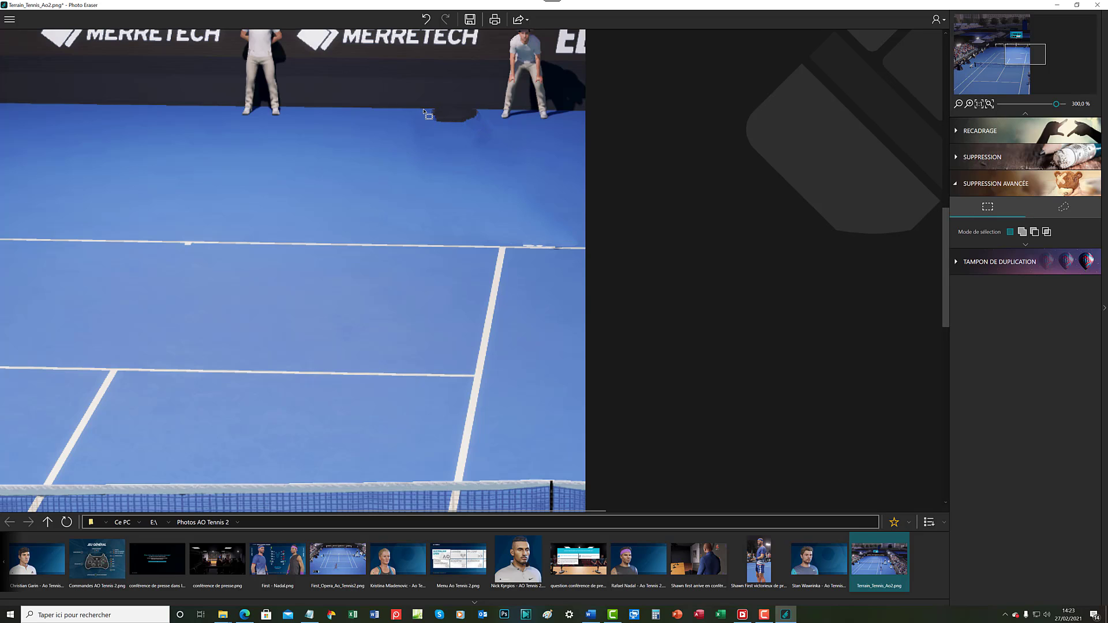
left_click_drag(426, 112, 494, 132)
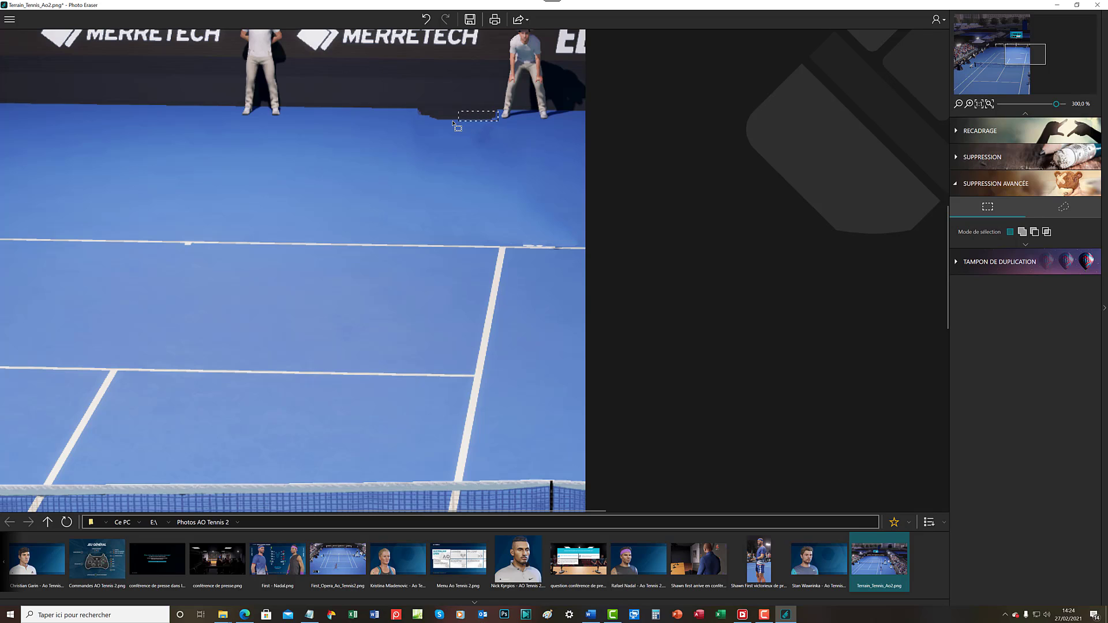
left_click_drag(453, 121, 404, 111)
left_click_drag(405, 119, 406, 118)
left_click(436, 114)
left_click_drag(415, 108, 498, 130)
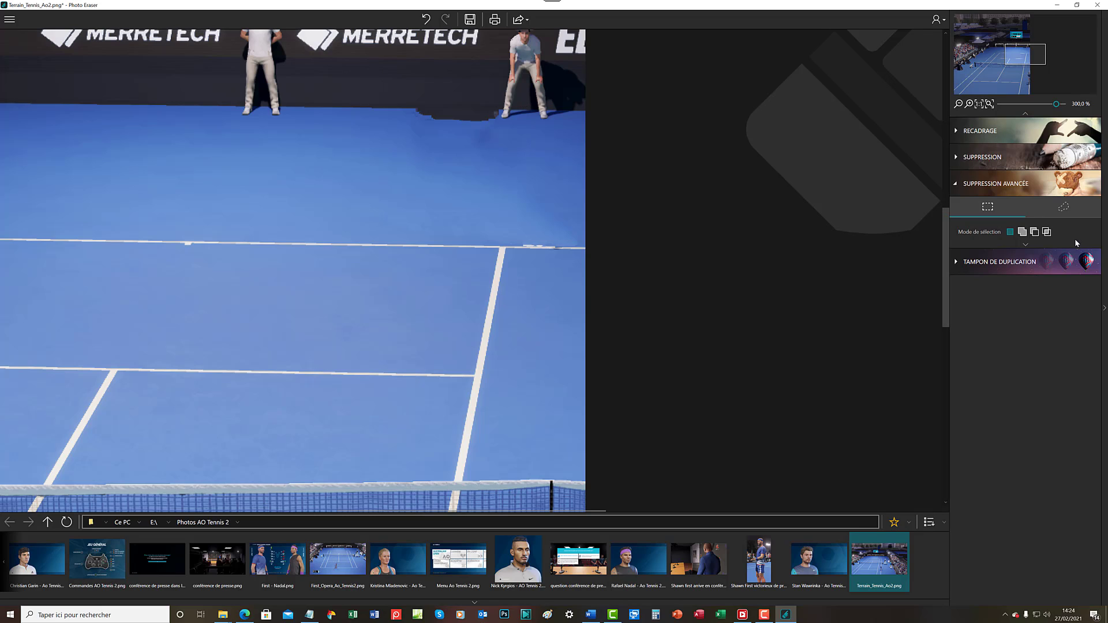
Open the clone stamp (Tampon de duplication), sample the blue court below the ball boy, and paint over the dark patch under the banner
left_click(1055, 258)
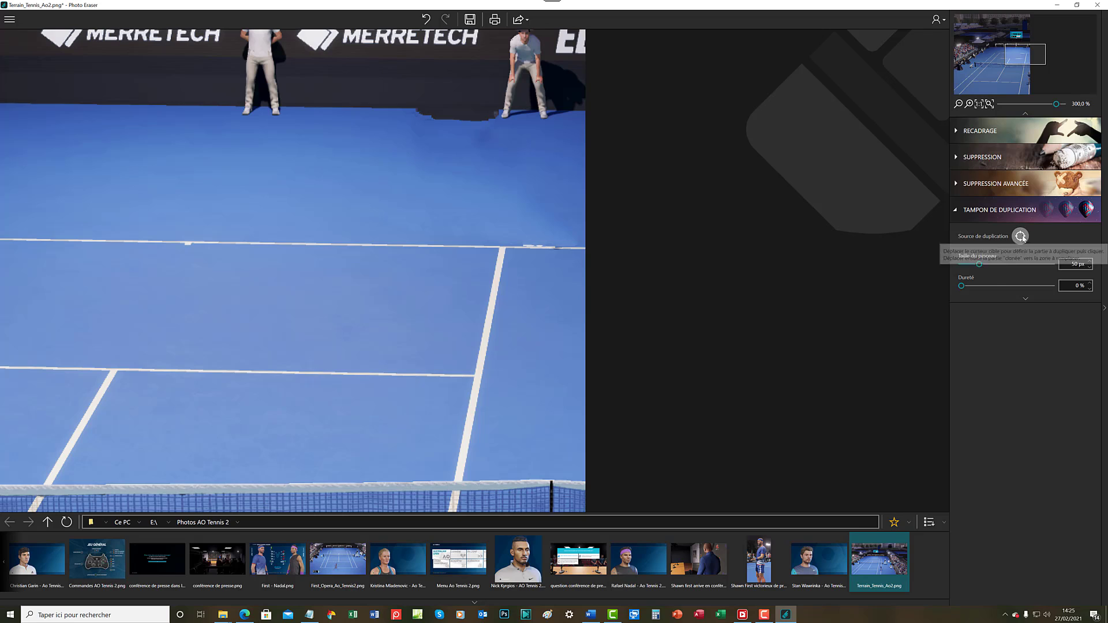
left_click(1020, 236)
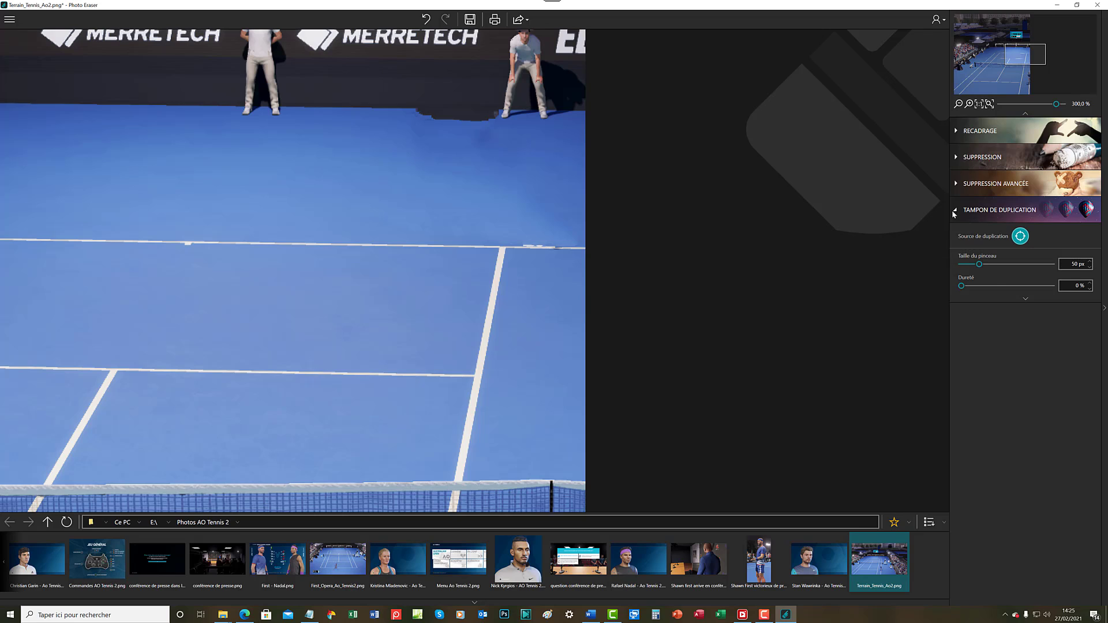
left_click(528, 148)
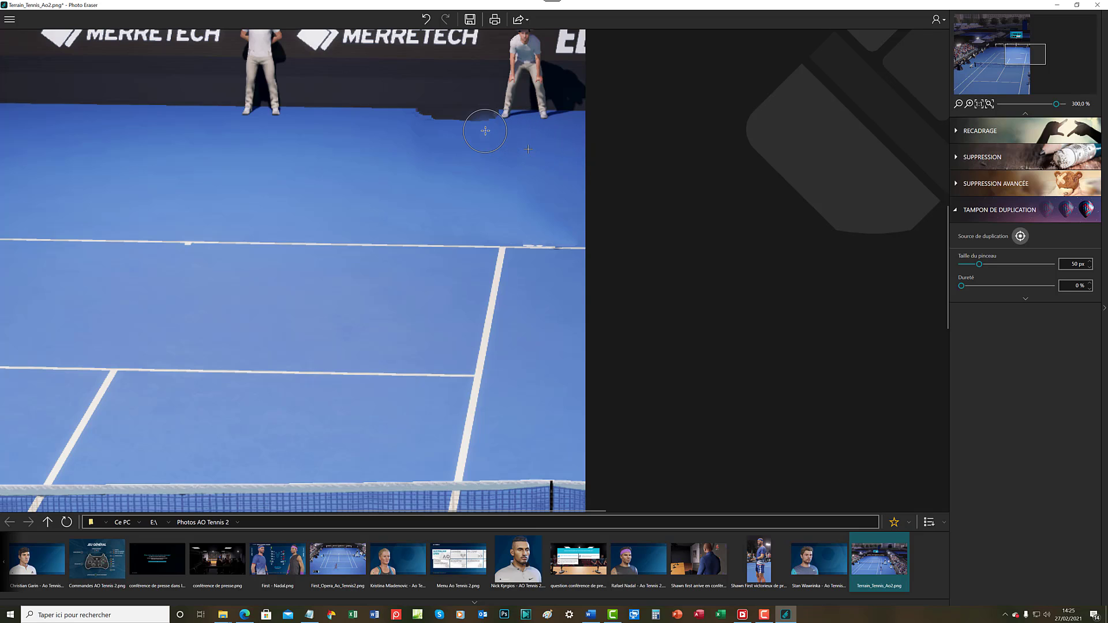
mouse_move(484, 127)
left_mouse_down()
mouse_move(399, 128)
mouse_move(485, 133)
mouse_move(410, 130)
mouse_move(486, 131)
left_mouse_up()
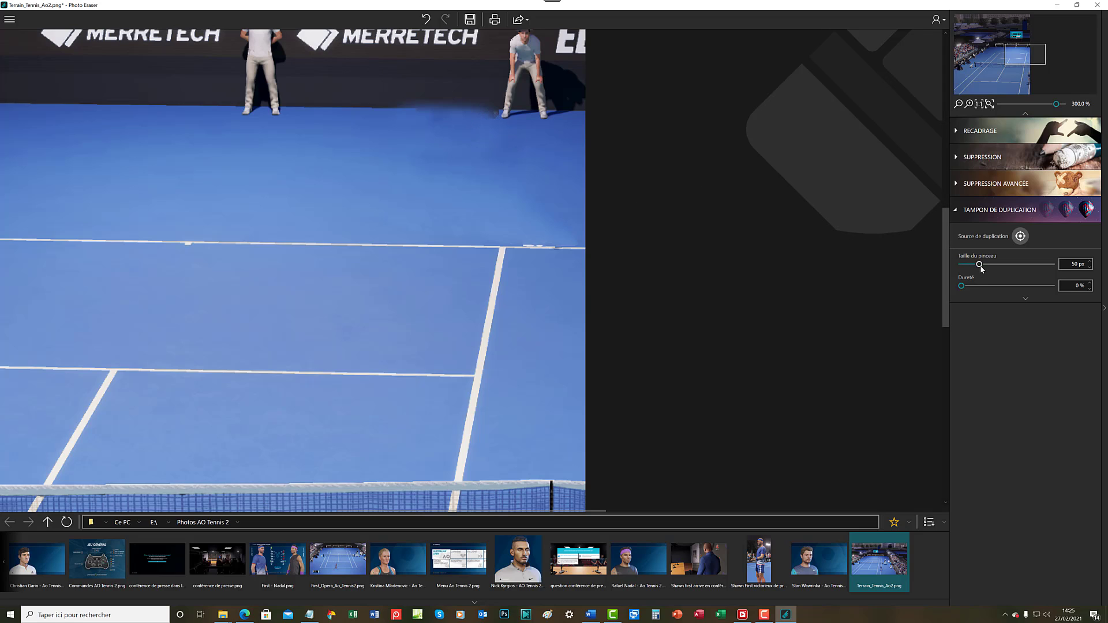
Set the clone stamp's brush size to 6 px and retouch the banner's lower edge and the white marks on the far baseline
left_click_drag(981, 269, 966, 268)
mouse_move(412, 112)
left_mouse_down()
mouse_move(498, 112)
mouse_move(445, 128)
mouse_move(442, 115)
mouse_move(444, 125)
mouse_move(431, 119)
mouse_move(463, 113)
mouse_move(425, 120)
mouse_move(525, 177)
left_mouse_up()
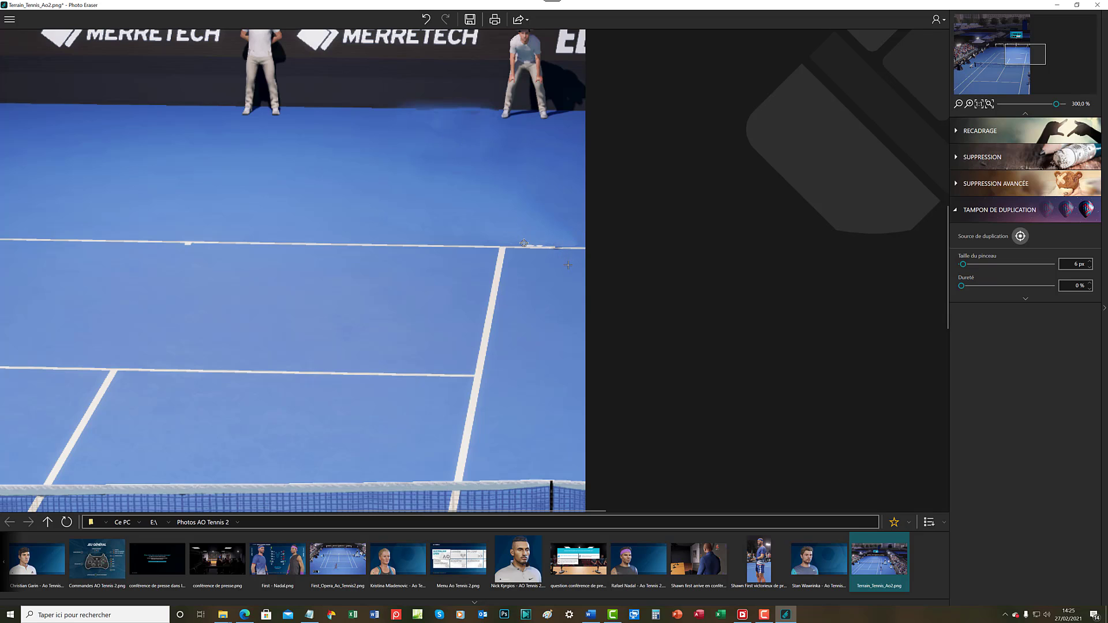
left_click_drag(531, 244, 560, 244)
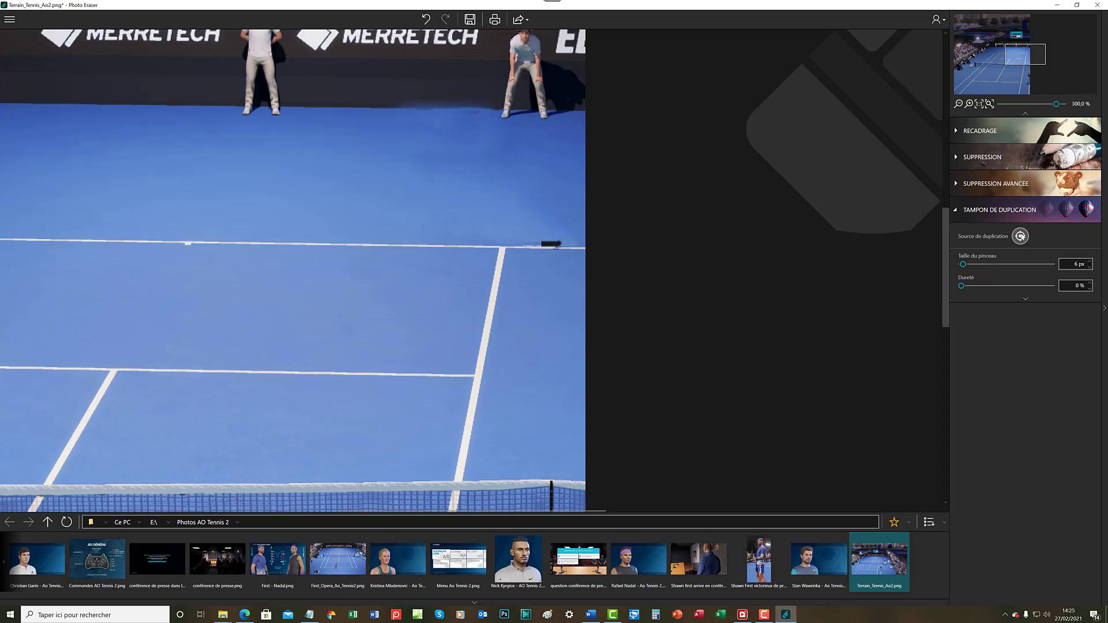
Resample the clone source from the court near the baseline's end and paint over the black patches there and the court under the banner
left_click(1020, 237)
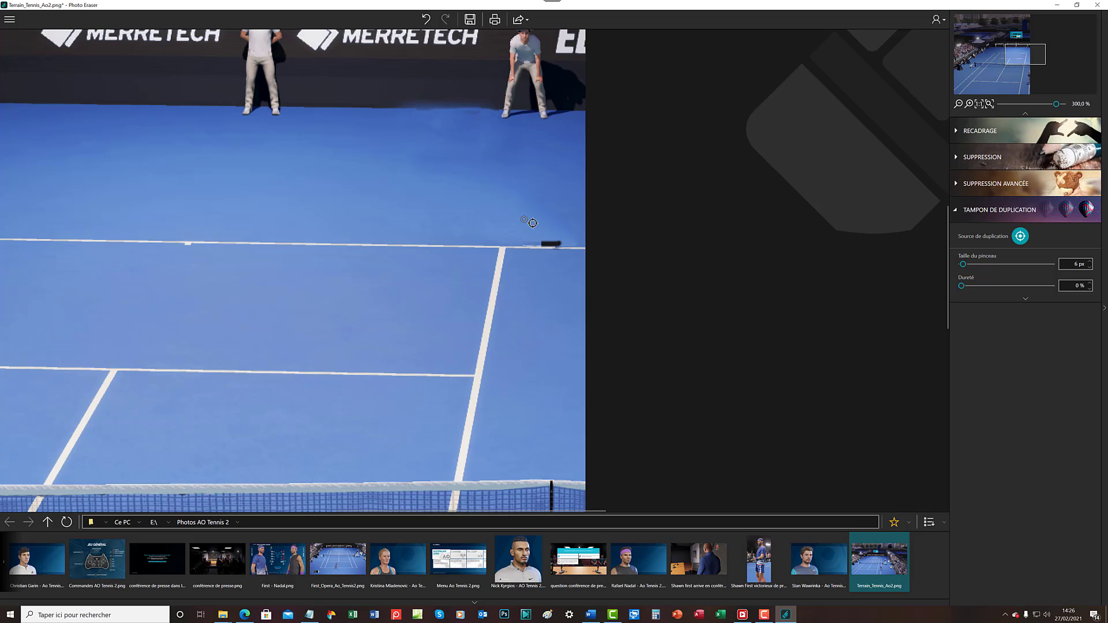
left_click(581, 233)
mouse_move(567, 244)
left_mouse_down()
mouse_move(544, 242)
mouse_move(566, 242)
mouse_move(538, 241)
mouse_move(590, 241)
mouse_move(548, 244)
left_mouse_up()
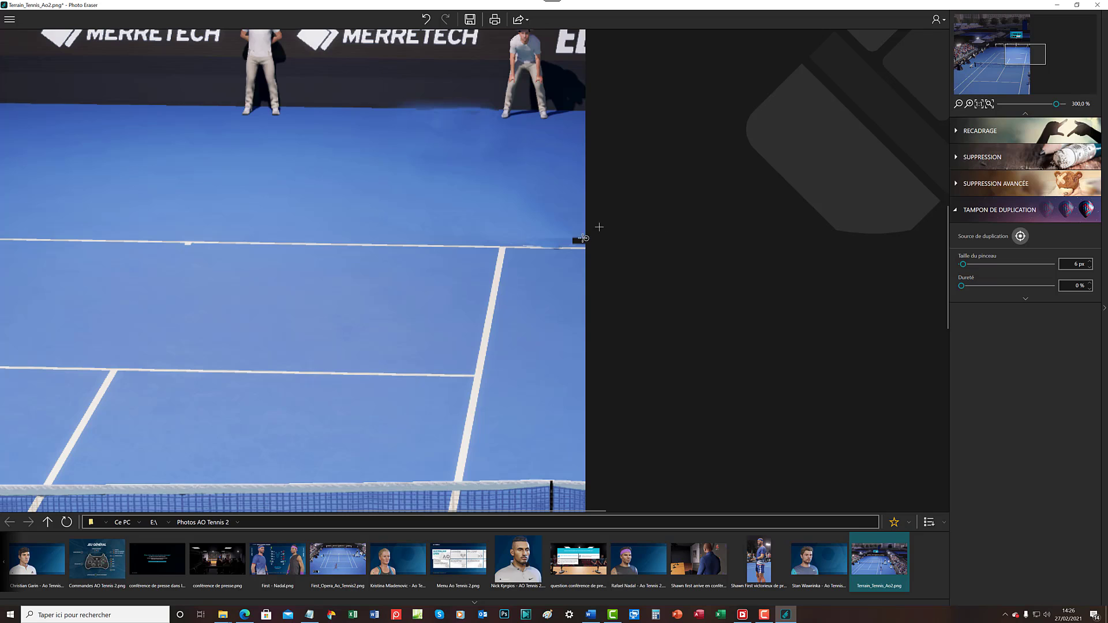
left_click(1020, 236)
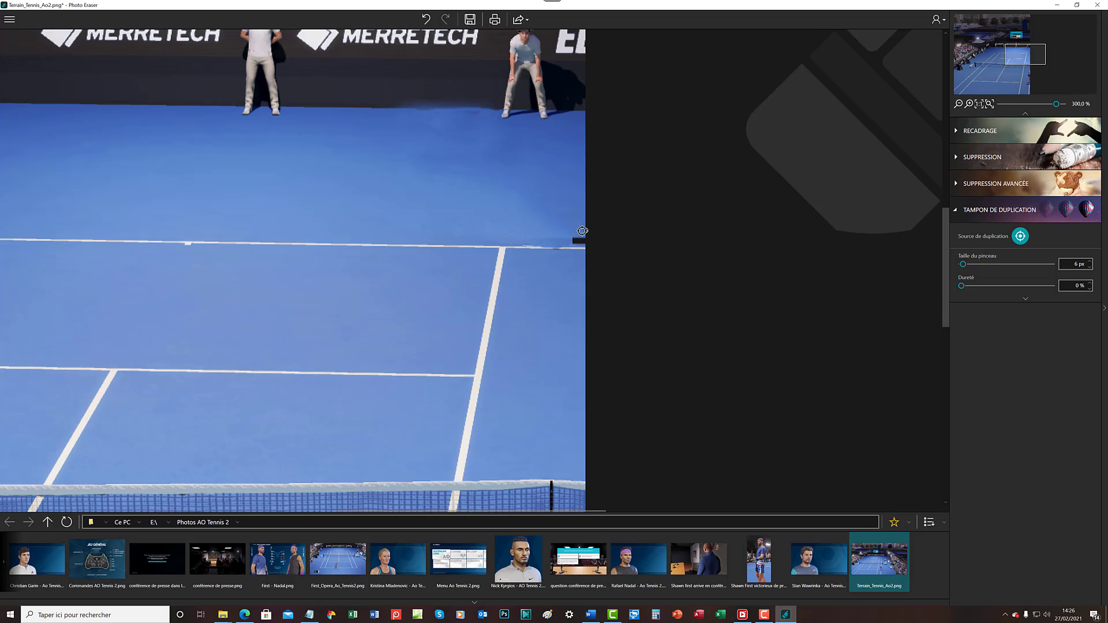
left_click(564, 239)
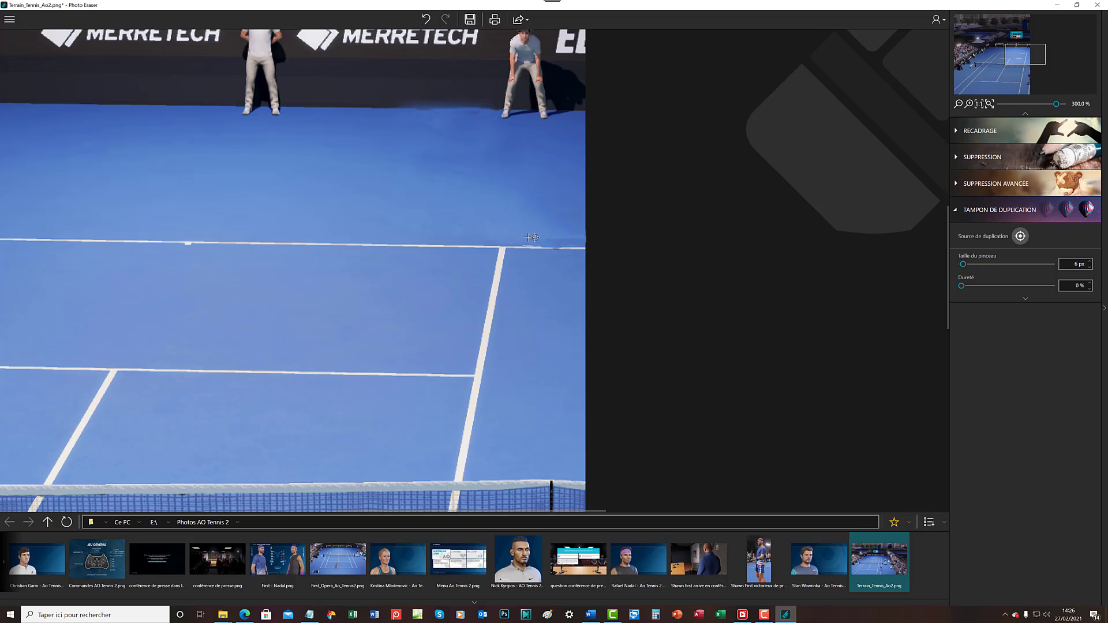
left_click(448, 129)
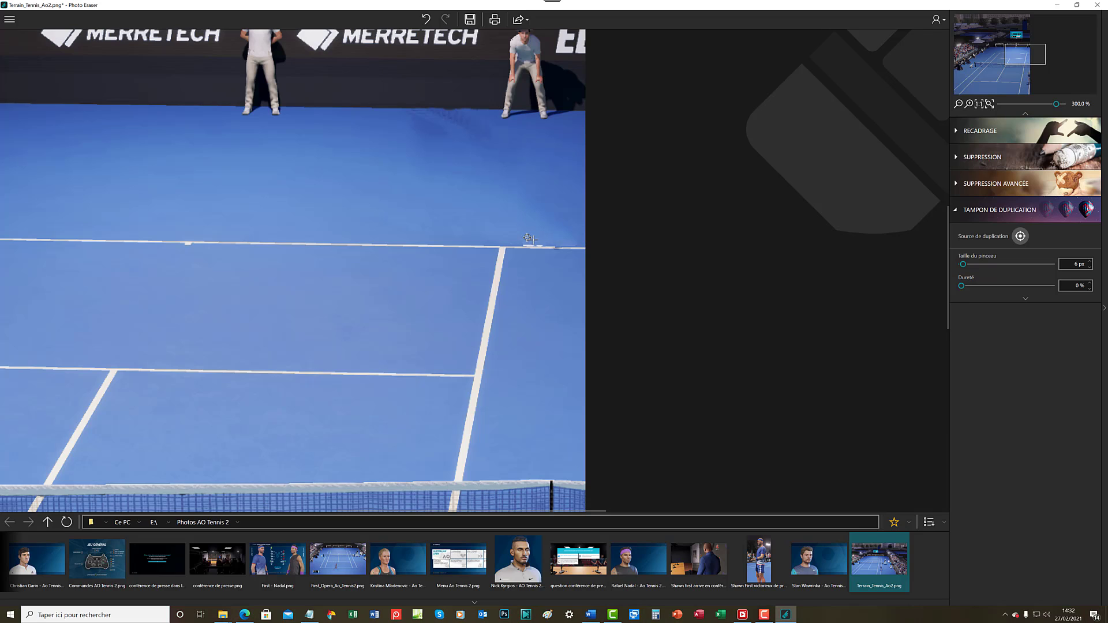
Sample the court just above the far baseline as clone source and cover the white marks and the dark spot at the line's end
left_click(1020, 236)
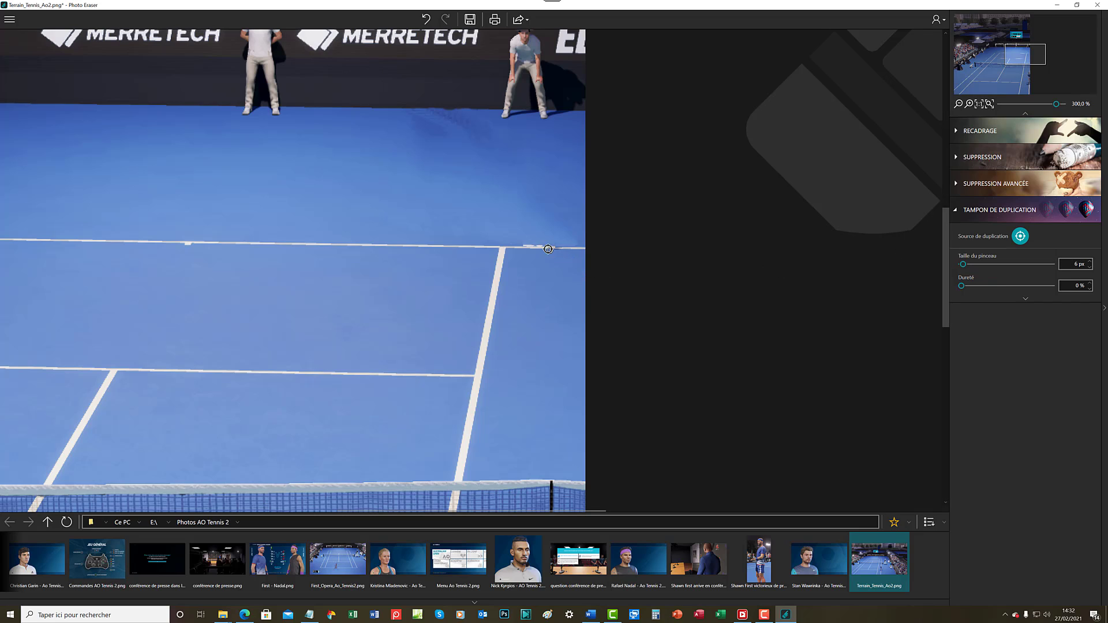
left_click(534, 235)
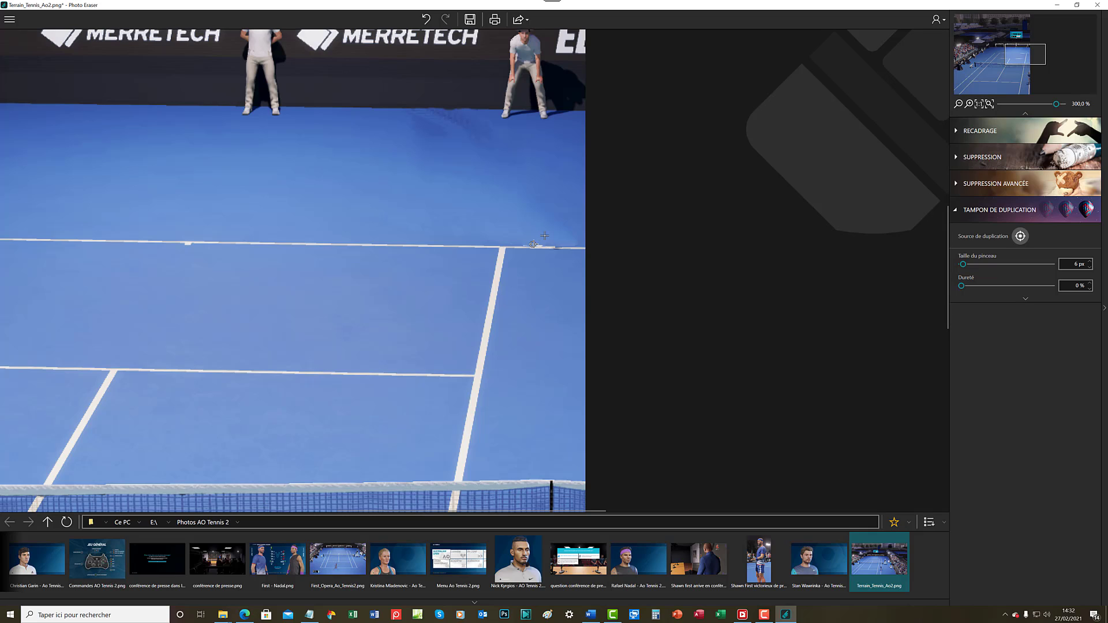
left_click(574, 240)
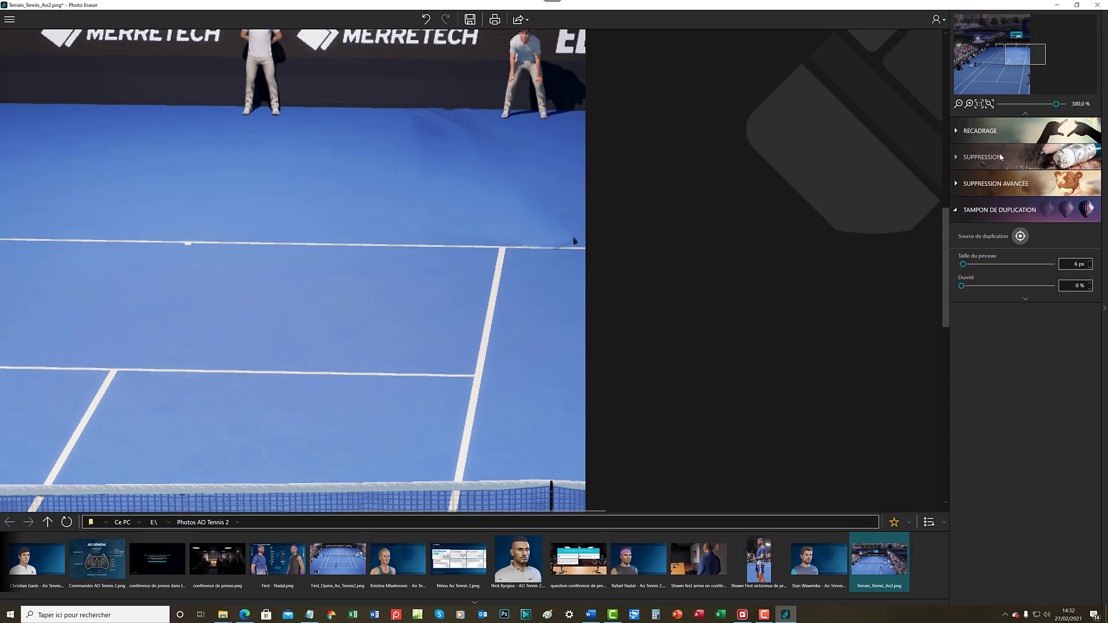
left_click(1020, 236)
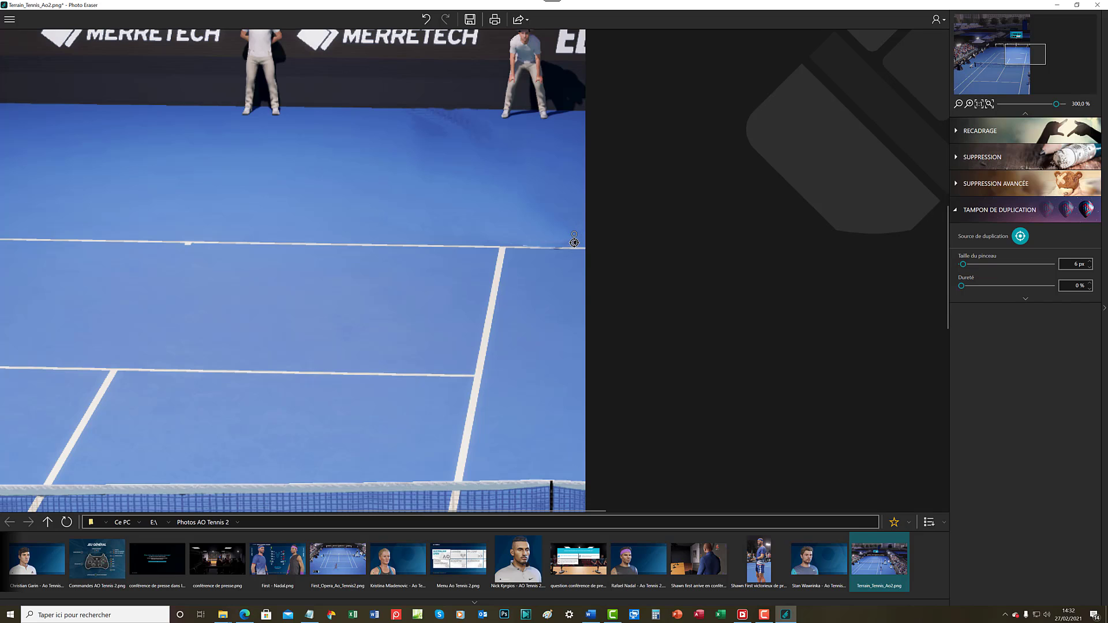
left_click(574, 243)
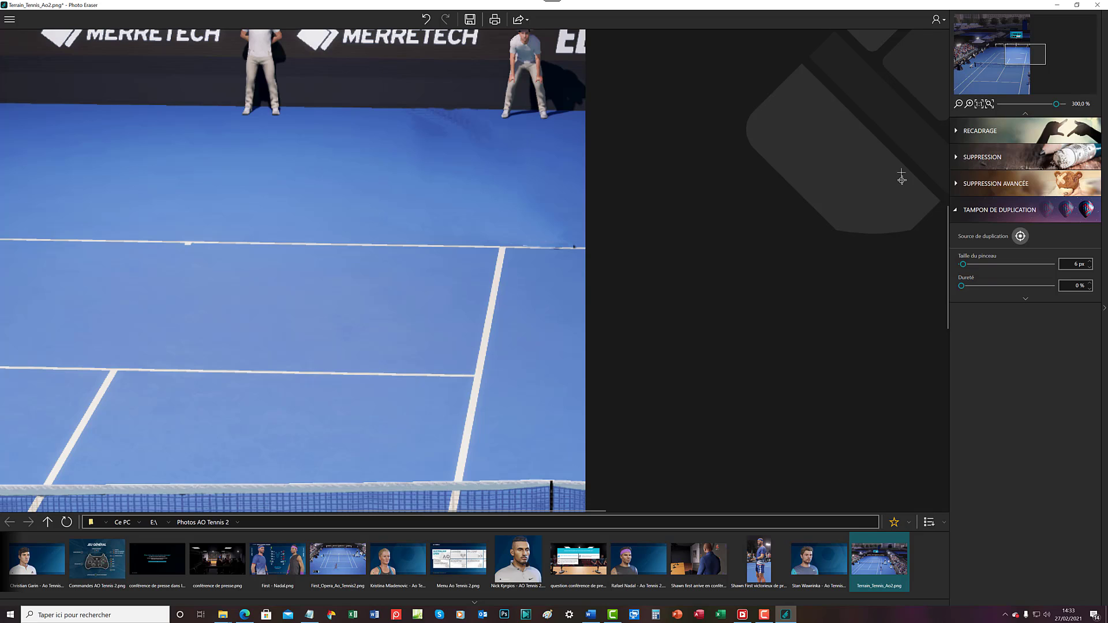
Set the clone brush size to 2 px, resample the nearby court, and paint over the tiny dark spot on the far baseline
left_click(963, 267)
left_click_drag(962, 267, 961, 267)
left_click(1020, 236)
left_click(572, 236)
left_click_drag(574, 247, 577, 247)
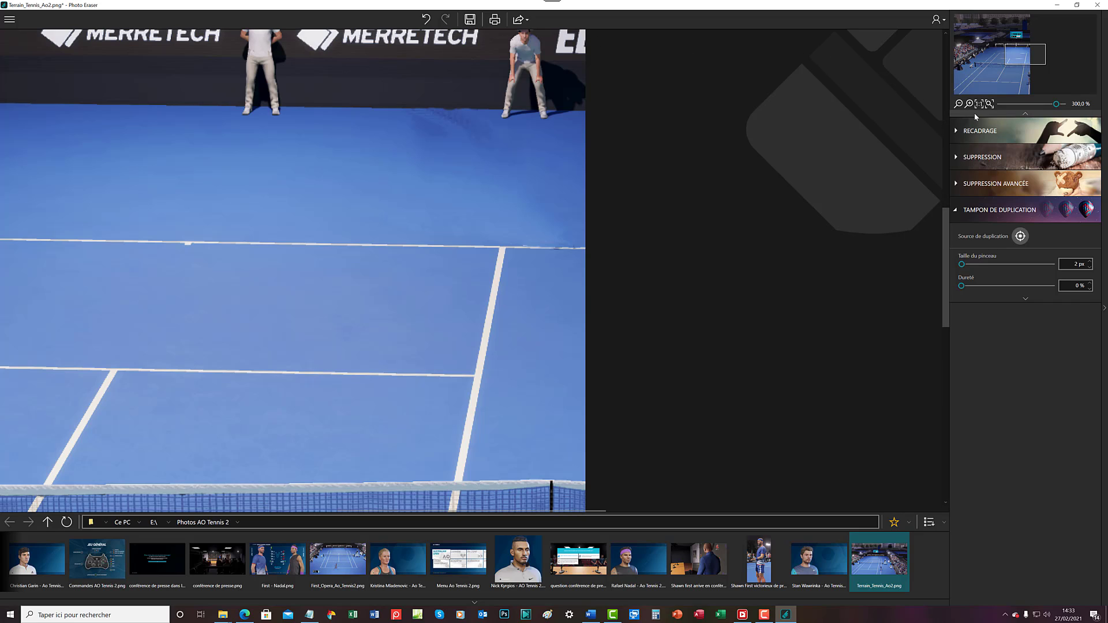
Review the retouched court at 150 % zoom and switch to the inPixio Photo Studio Pro launcher
left_click(959, 104)
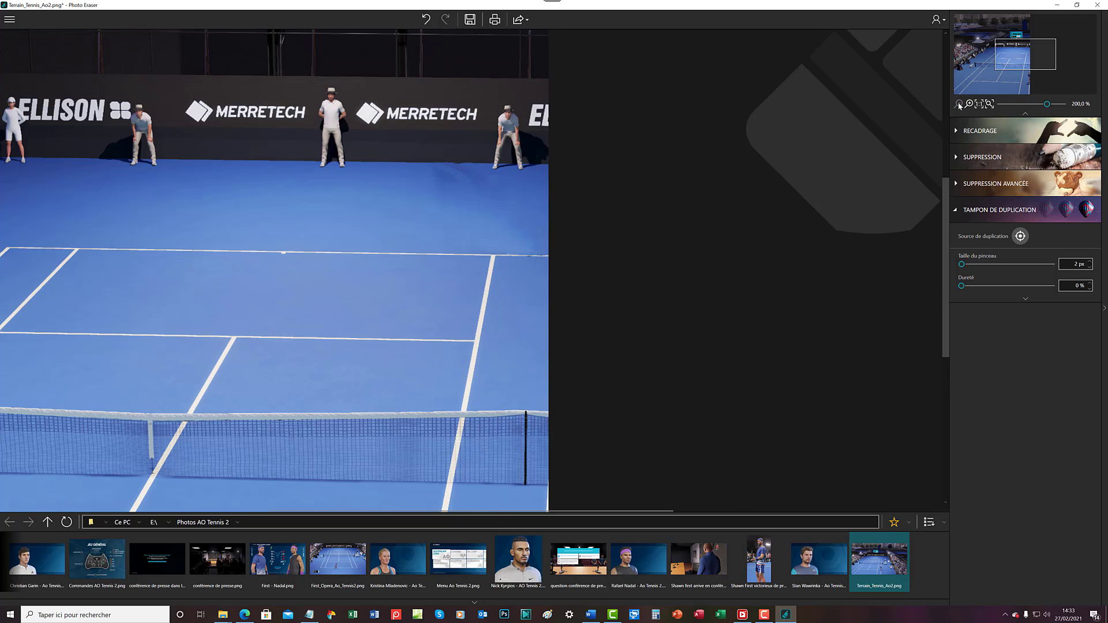
left_click(958, 103)
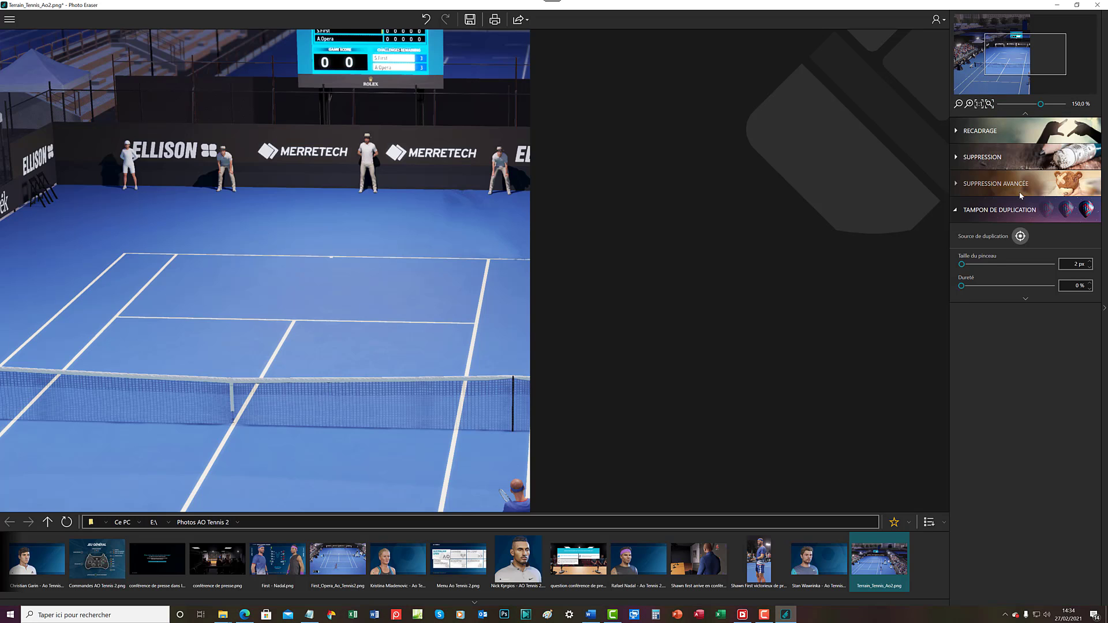
mouse_move(1058, 212)
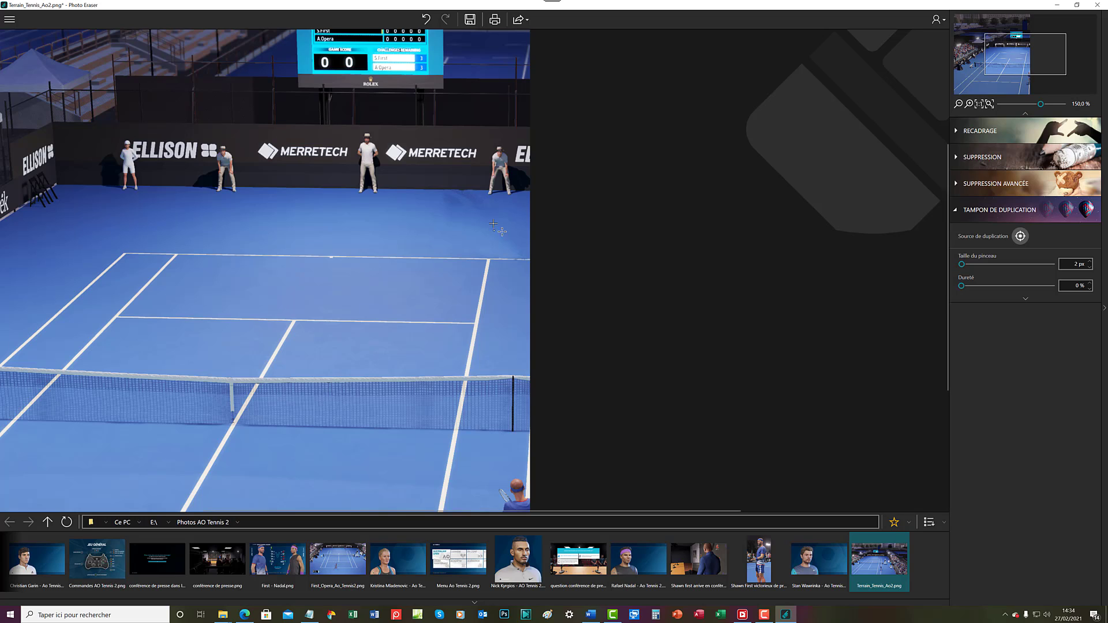
left_click(742, 615)
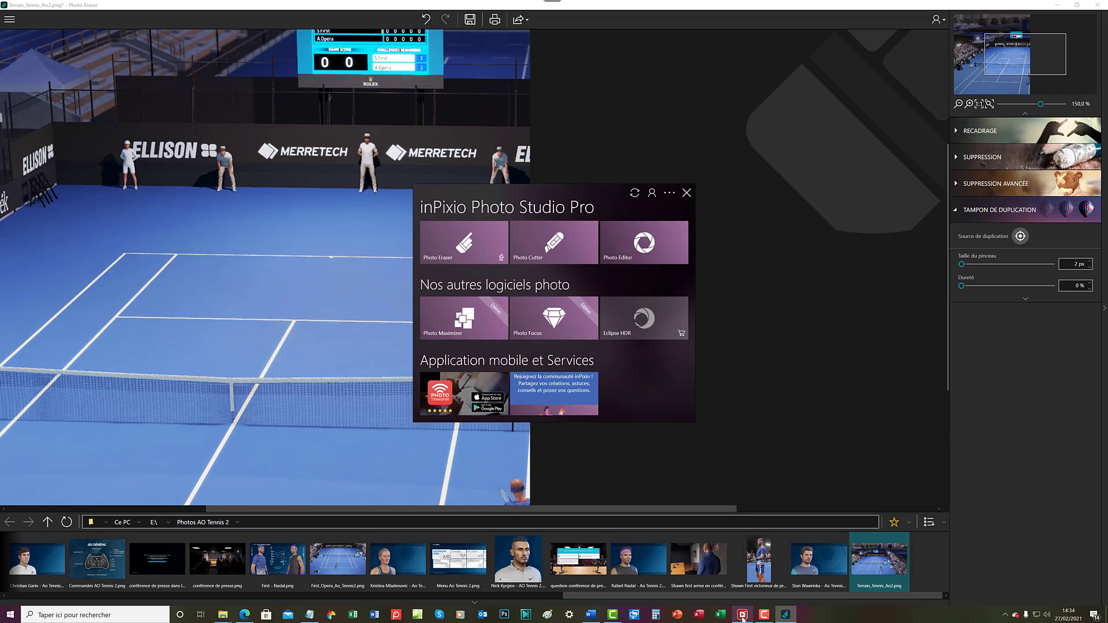